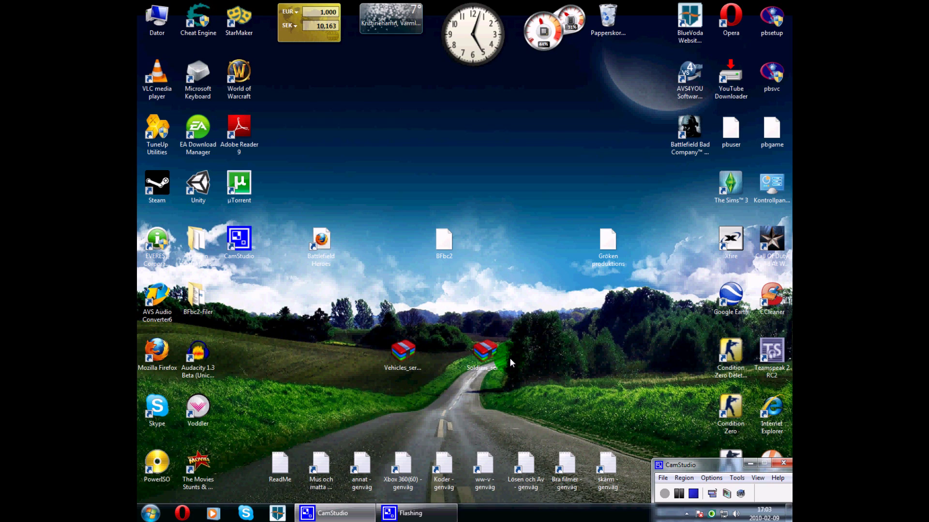
pyautogui.moveTo(534, 335); pyautogui.dragTo(377, 373)
pyautogui.click(373, 372)
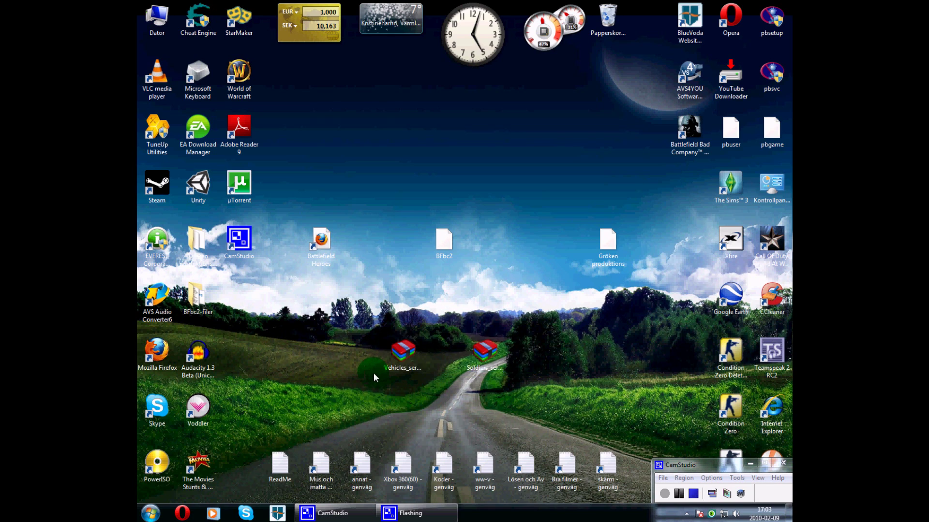
# - Browse the computer's drives and open the local disk C:
pyautogui.click(149, 512)
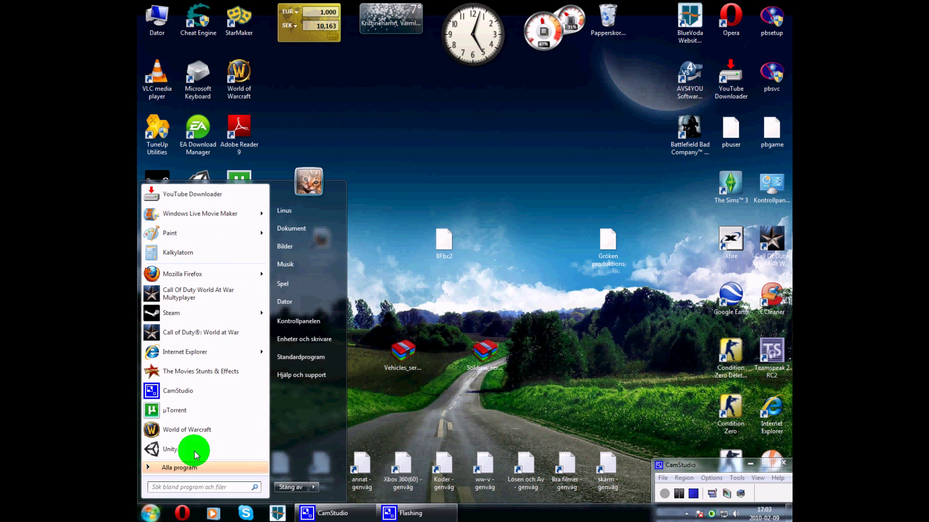
pyautogui.click(297, 301)
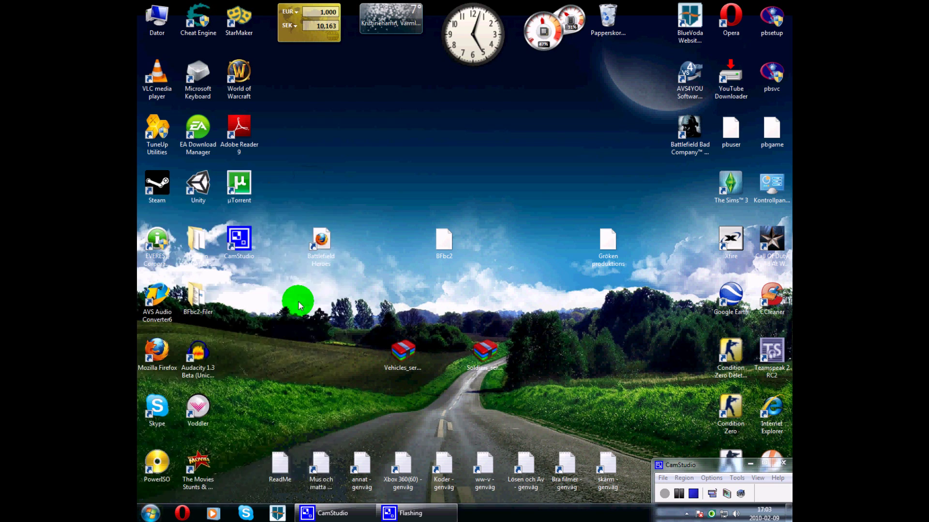
pyautogui.click(248, 164)
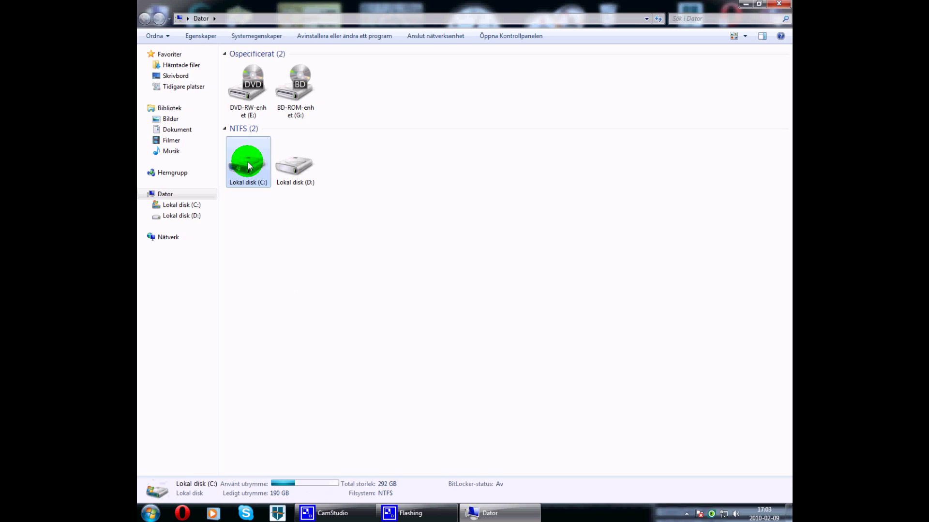
pyautogui.click(261, 213)
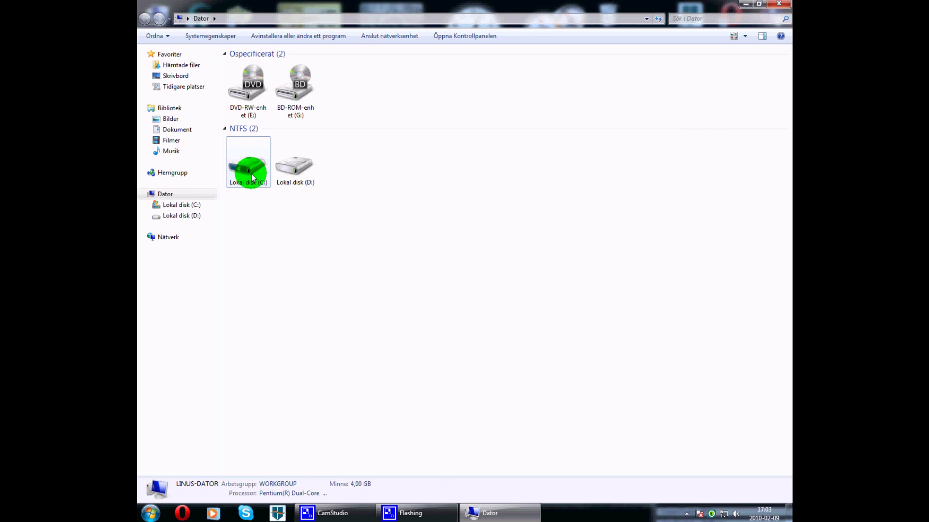
pyautogui.doubleClick(252, 178)
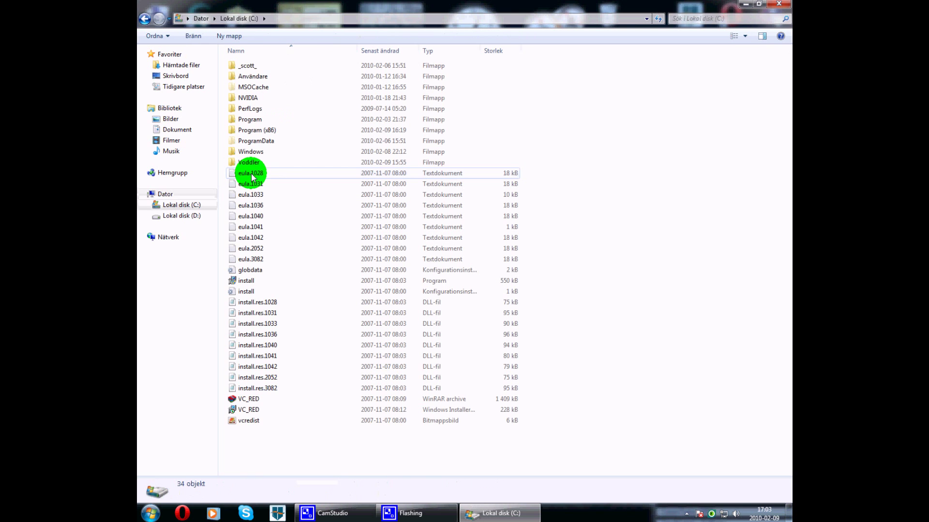
# - Open the Battlefield Heroes game folder under Program (x86)\EA Games
pyautogui.doubleClick(277, 134)
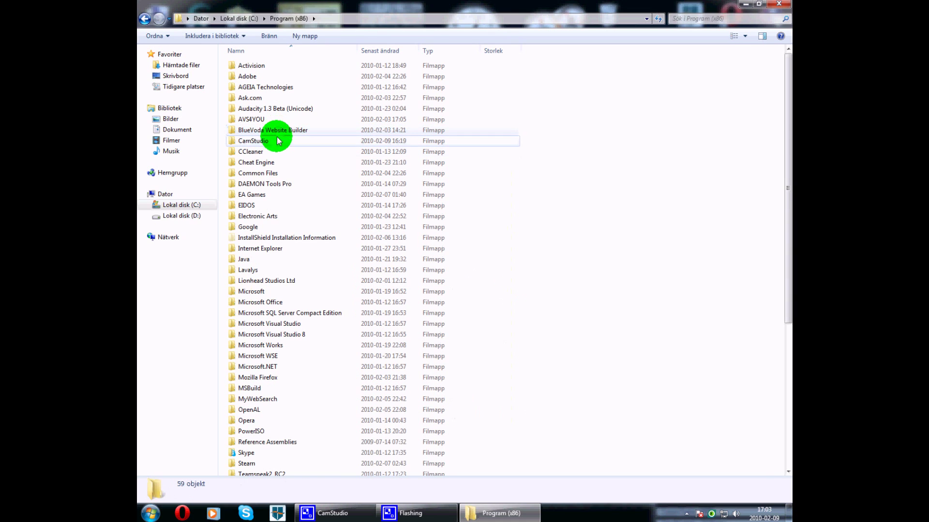
pyautogui.doubleClick(268, 195)
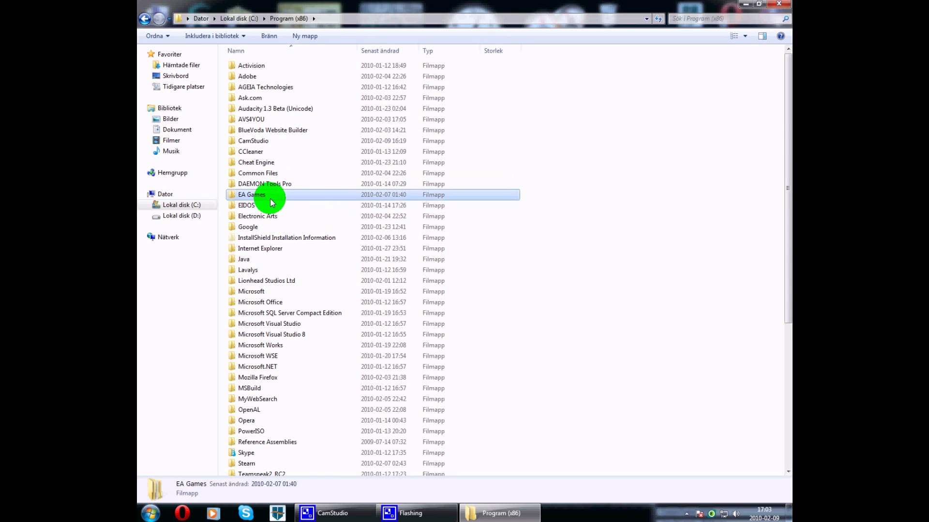
pyautogui.doubleClick(256, 67)
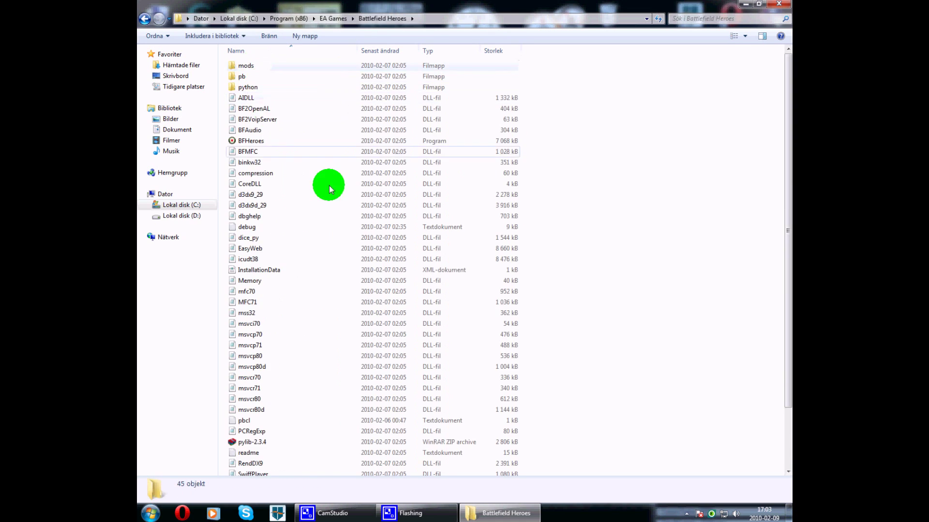
pyautogui.scroll(-2, 348, 212)
pyautogui.scroll(2, 366, 236)
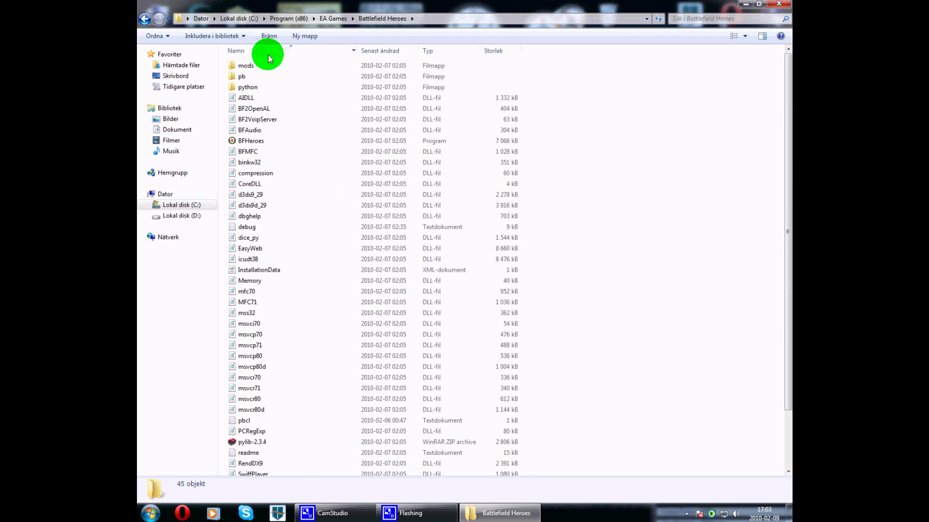
# - Go into the mods\bfheroes\Objects subfolder of the Battlefield Heroes folder
pyautogui.click(251, 69)
pyautogui.doubleClick(250, 69)
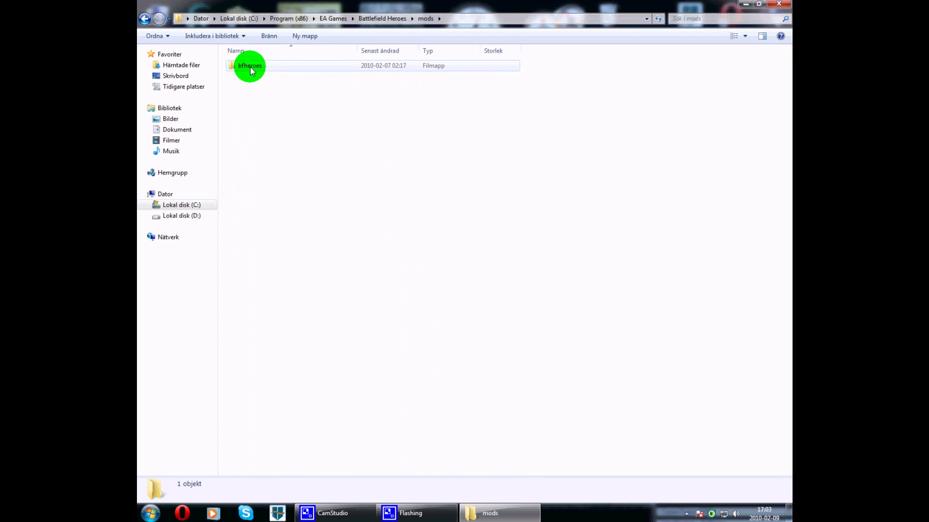
pyautogui.doubleClick(251, 68)
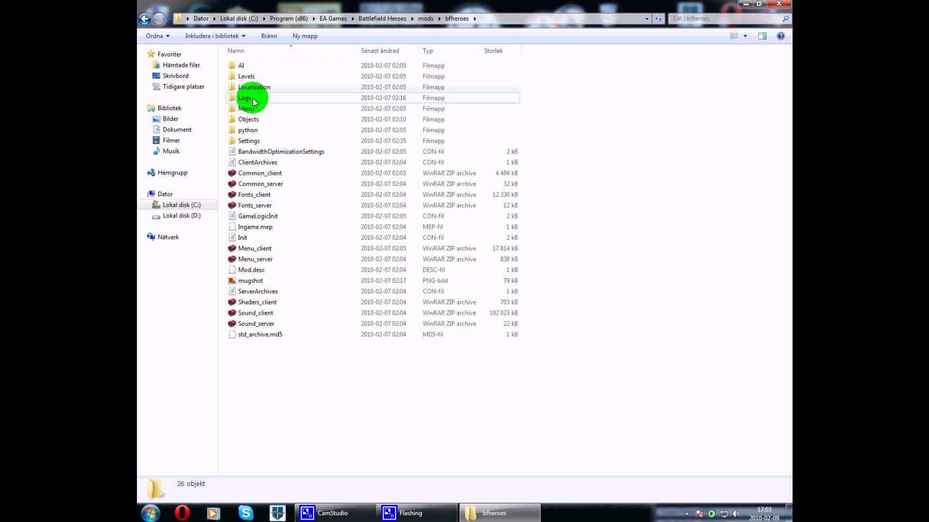
pyautogui.doubleClick(260, 122)
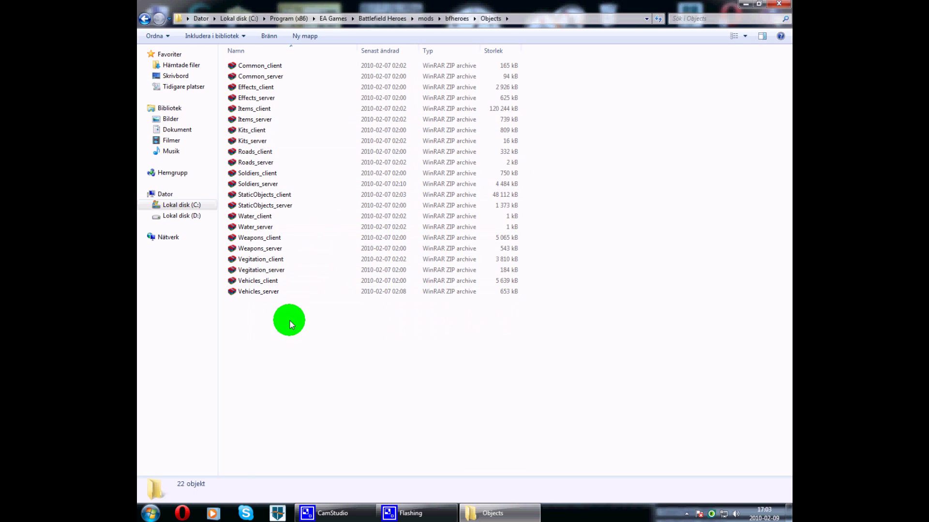
# - Back up the Vehicles_server archive from the Objects folder to the desktop, replacing the copy already there
pyautogui.click(275, 293)
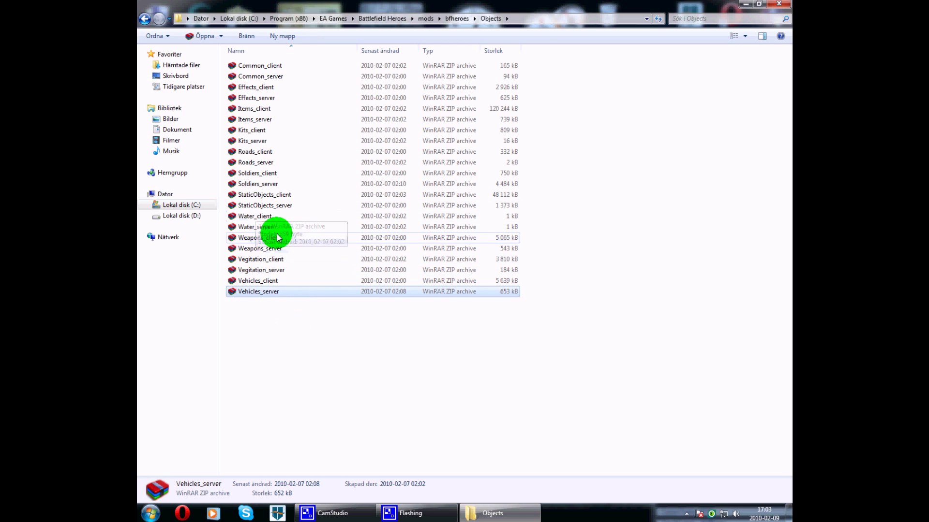
pyautogui.keyDown('ctrl'); pyautogui.click(296, 184); pyautogui.keyUp('ctrl')
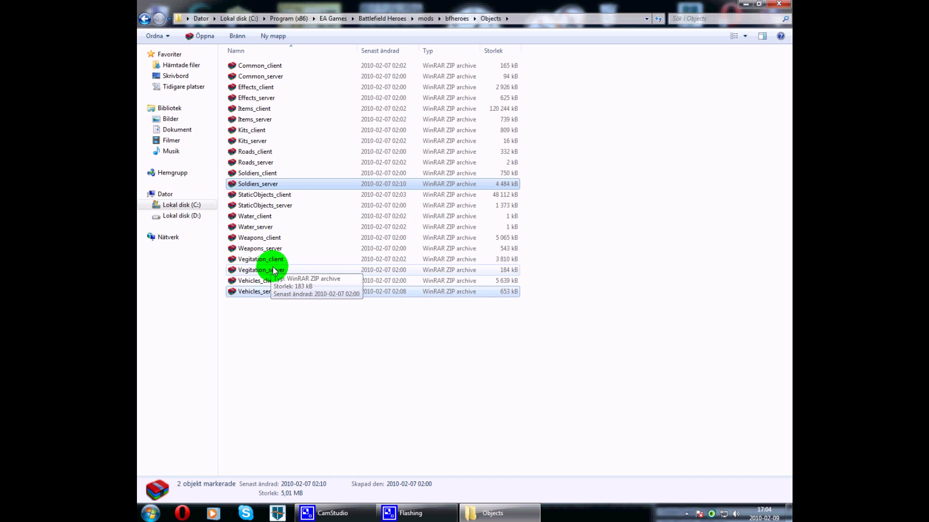
pyautogui.click(283, 309)
pyautogui.click(273, 291)
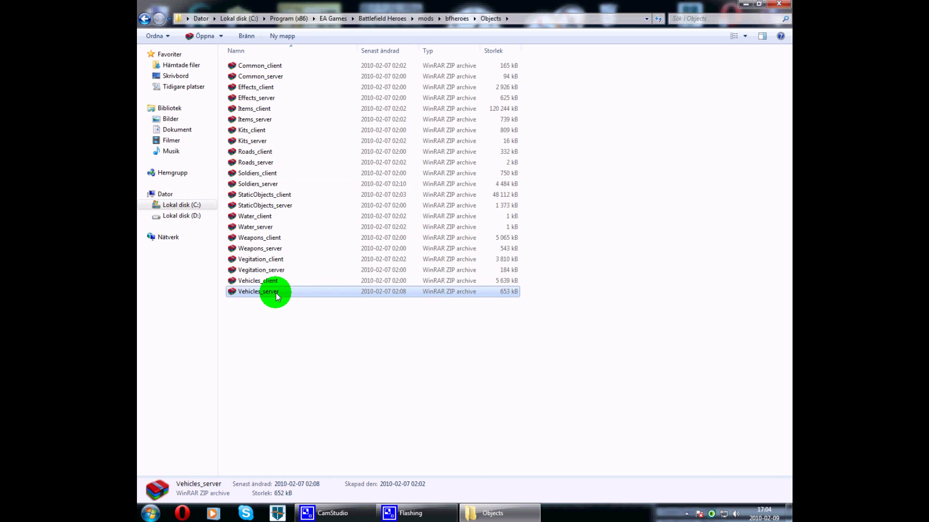
pyautogui.click(788, 514)
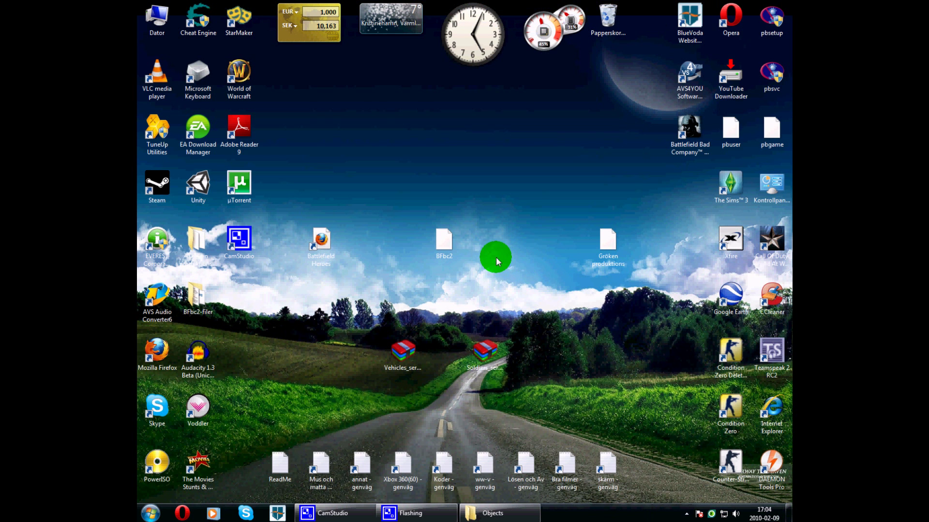
pyautogui.hotkey('ctrl', 'v')
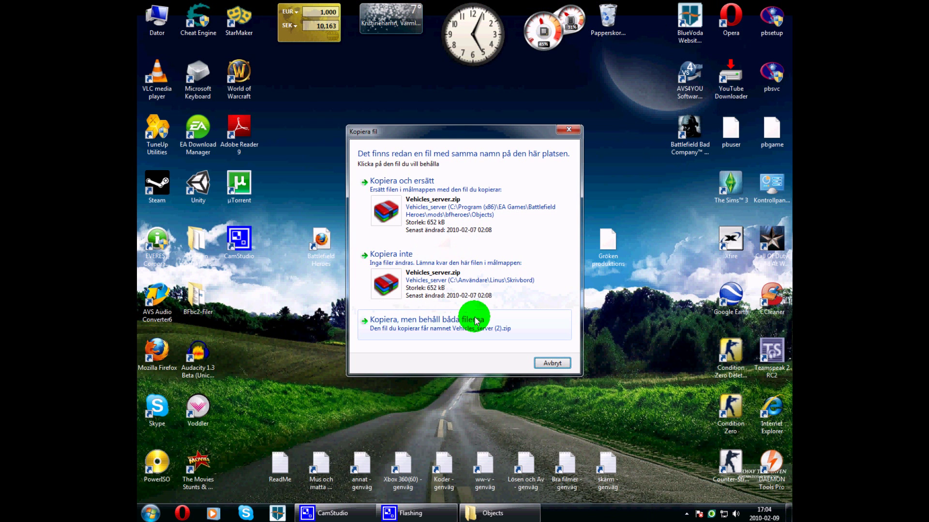
pyautogui.click(398, 206)
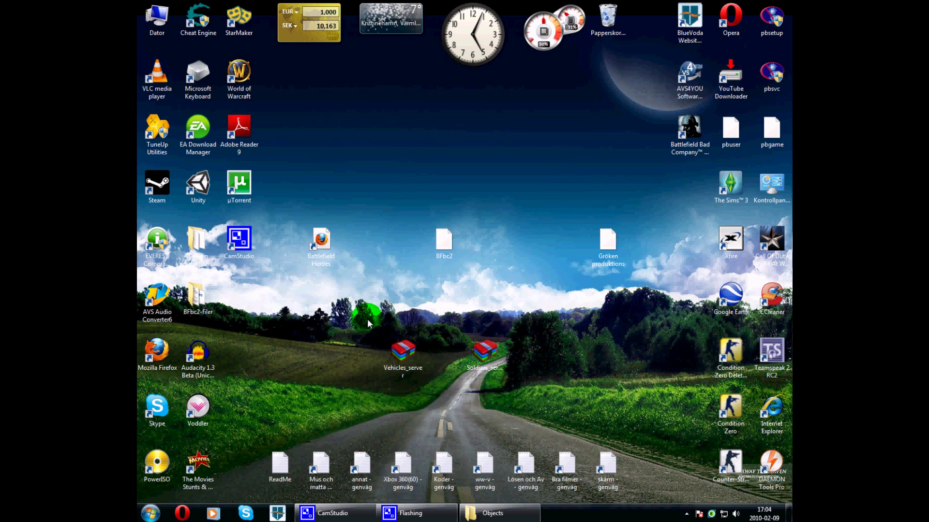
pyautogui.moveTo(367, 319)
pyautogui.mouseDown()
pyautogui.moveTo(523, 379)
pyautogui.moveTo(352, 333)
pyautogui.mouseUp()
pyautogui.click(523, 379)
pyautogui.click(364, 351)
# - Open the Soldiers_server archive from the Objects folder in WinRAR and enter its british_male_soldier folder
pyautogui.click(475, 510)
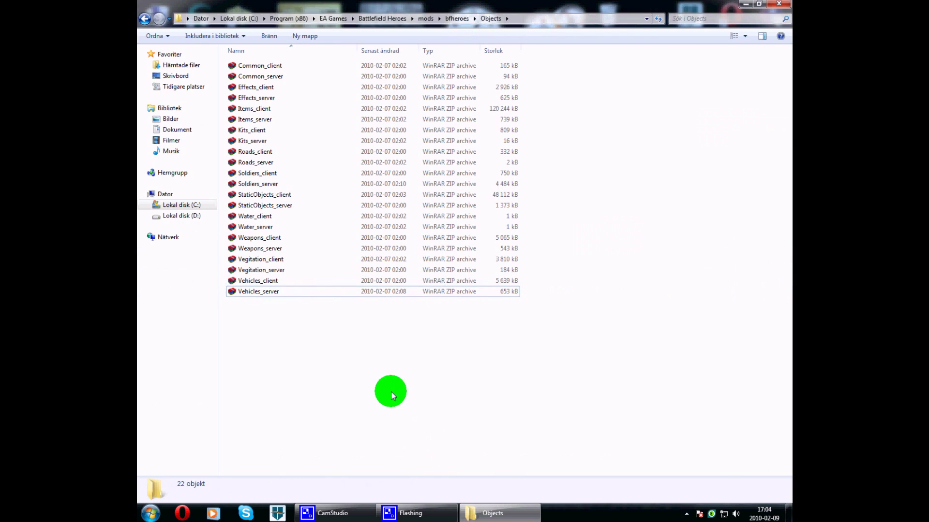
pyautogui.doubleClick(269, 185)
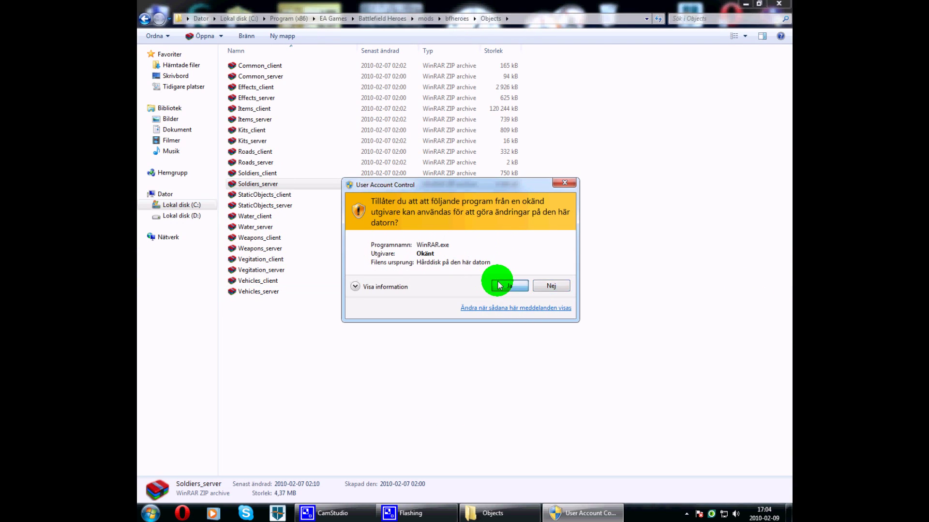
pyautogui.click(500, 286)
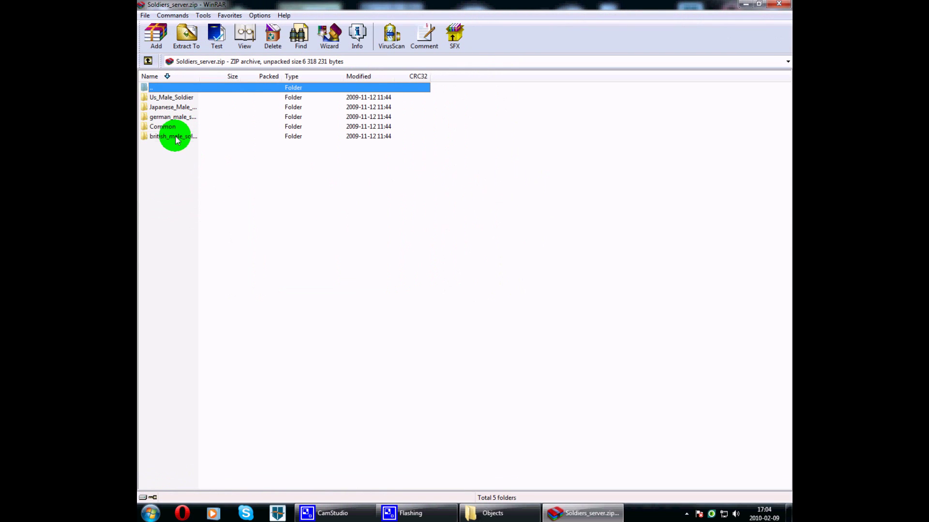
pyautogui.click(186, 118)
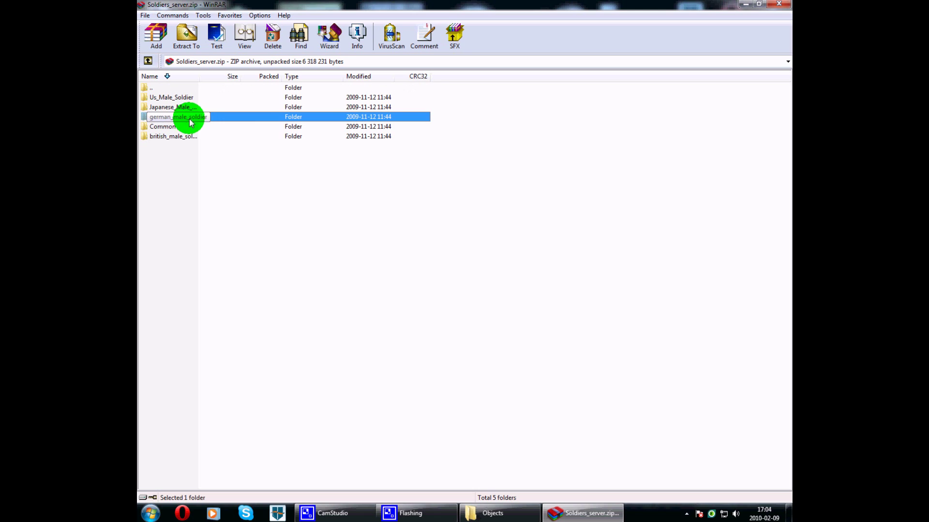
pyautogui.click(191, 139)
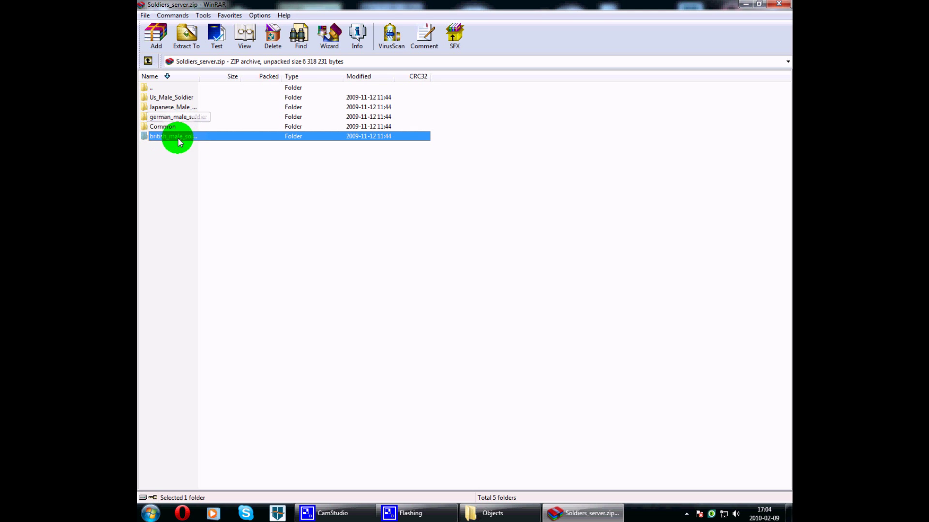
pyautogui.doubleClick(178, 140)
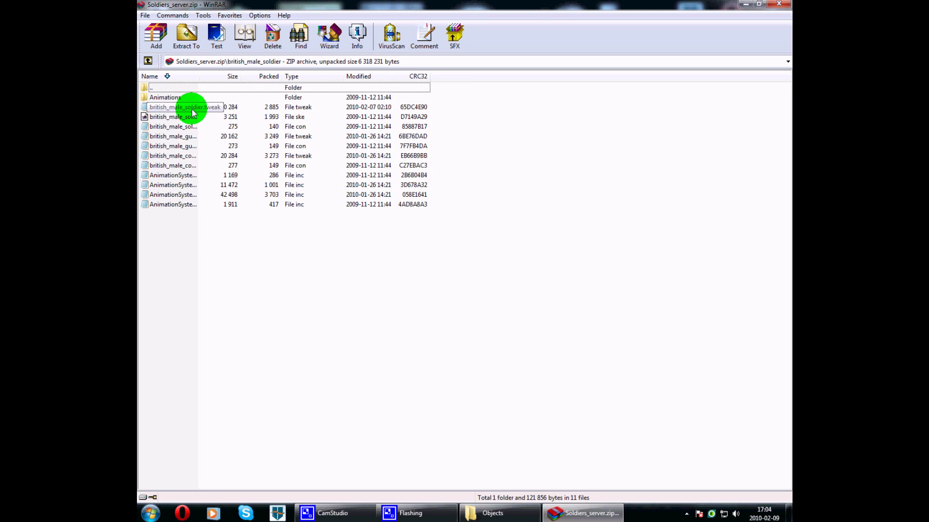
# - Open british_male_soldier.tweak from the archive in Notepad and maximize the text window
pyautogui.click(274, 111)
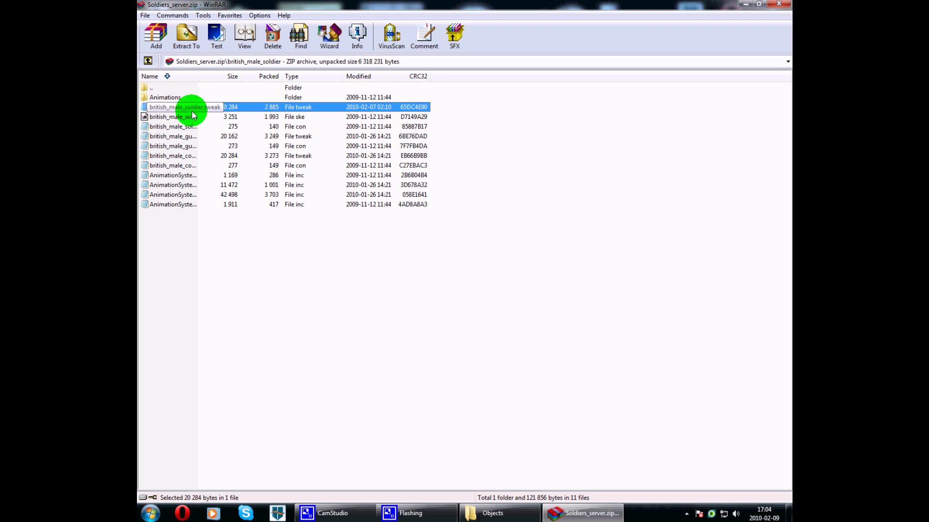
pyautogui.click(239, 137)
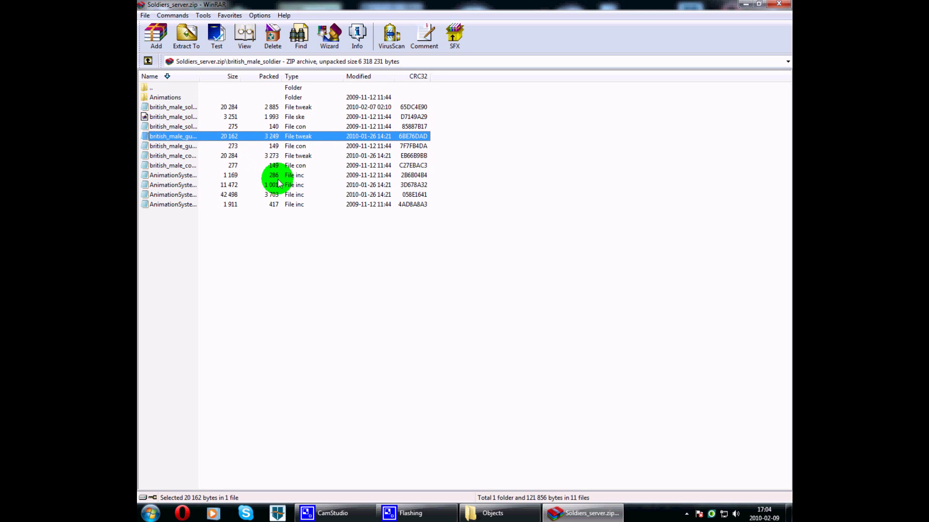
pyautogui.click(239, 159)
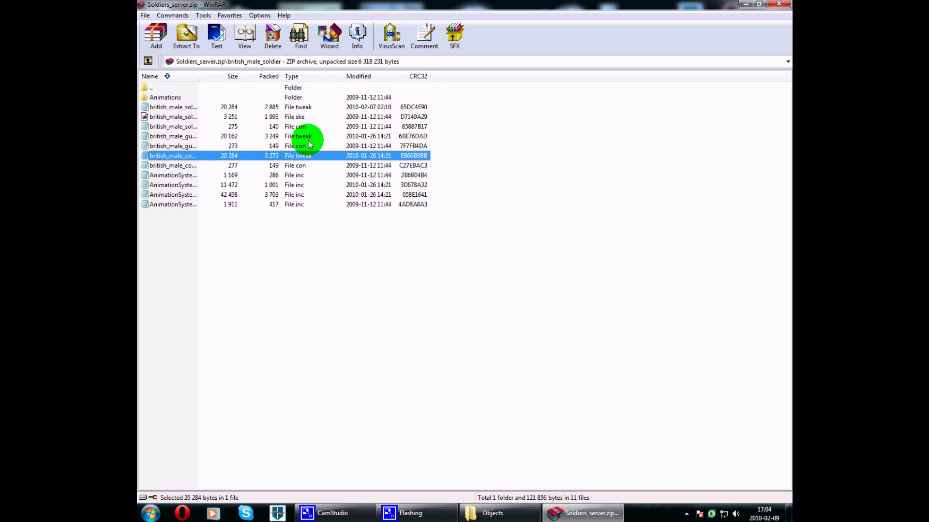
pyautogui.click(200, 107)
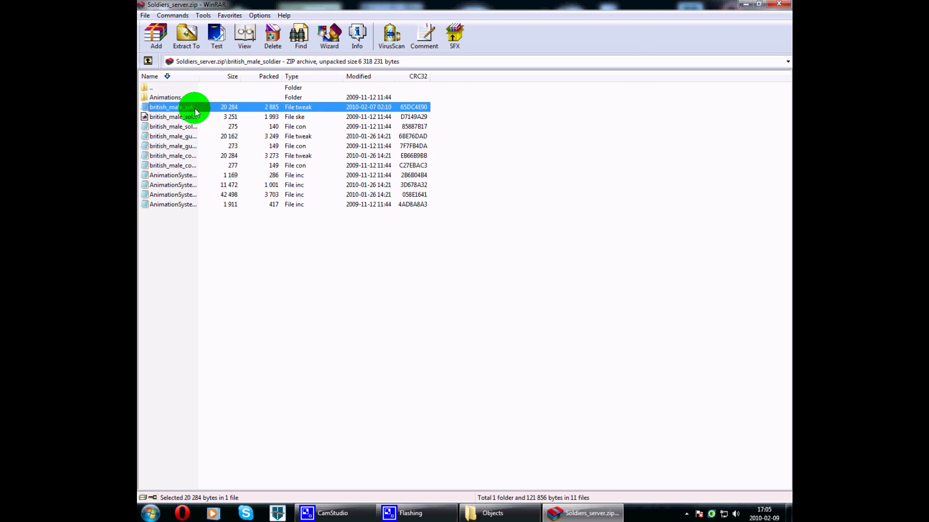
pyautogui.doubleClick(196, 112)
pyautogui.click(620, 5)
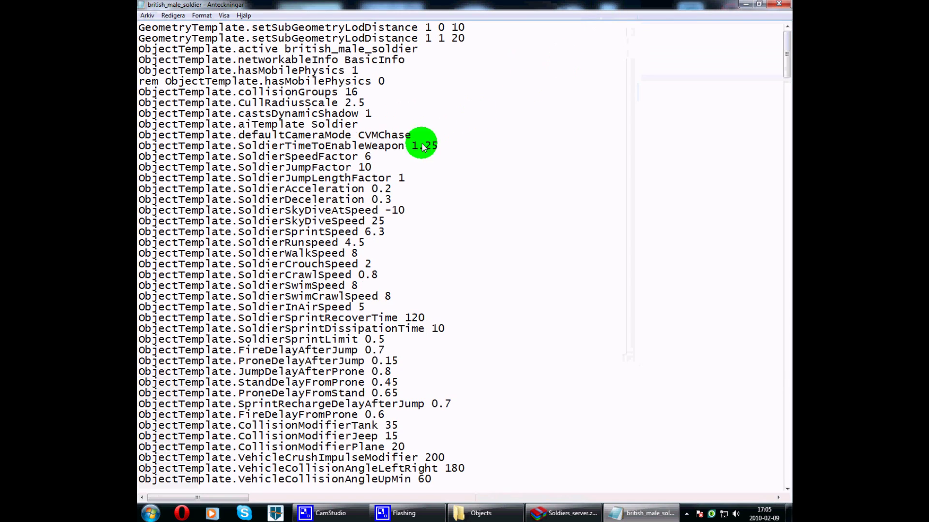
pyautogui.moveTo(479, 200); pyautogui.dragTo(231, 153)
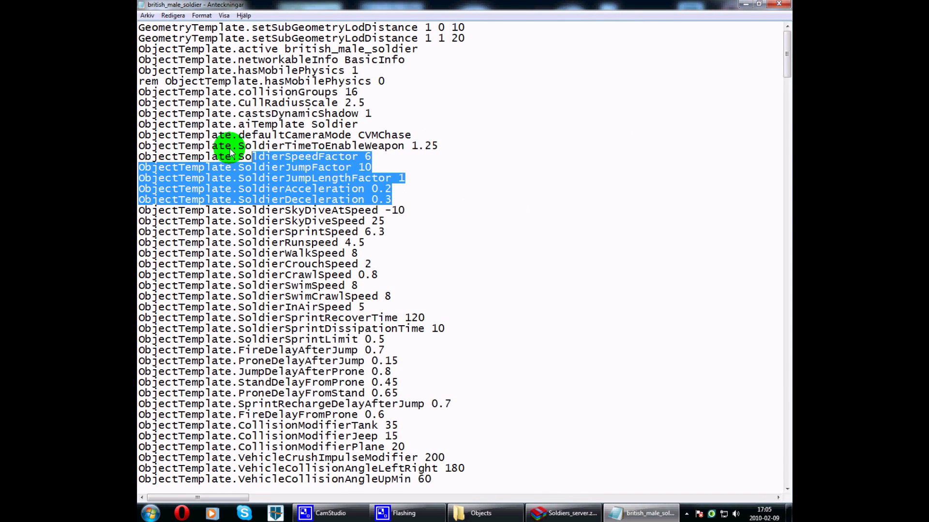
pyautogui.click(408, 294)
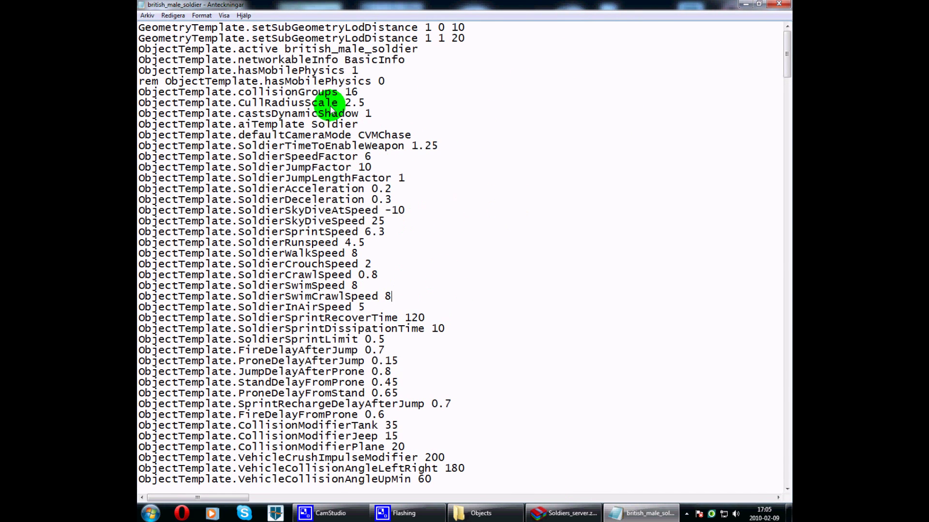
pyautogui.moveTo(239, 164); pyautogui.dragTo(432, 290)
pyautogui.click(432, 289)
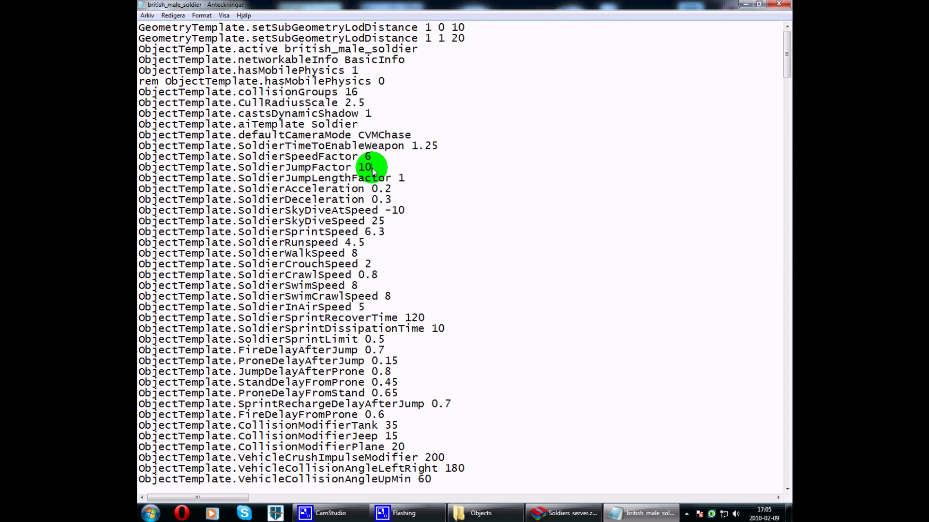
# - Try SoldierJumpFactor at 20 in the soldier tweak file and set it back to 10
pyautogui.moveTo(372, 168); pyautogui.dragTo(139, 168)
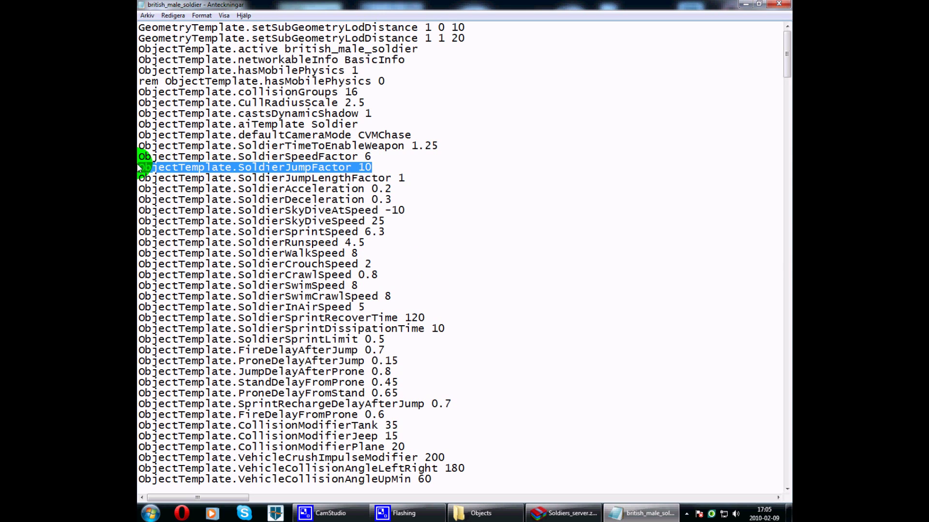
pyautogui.click(372, 167)
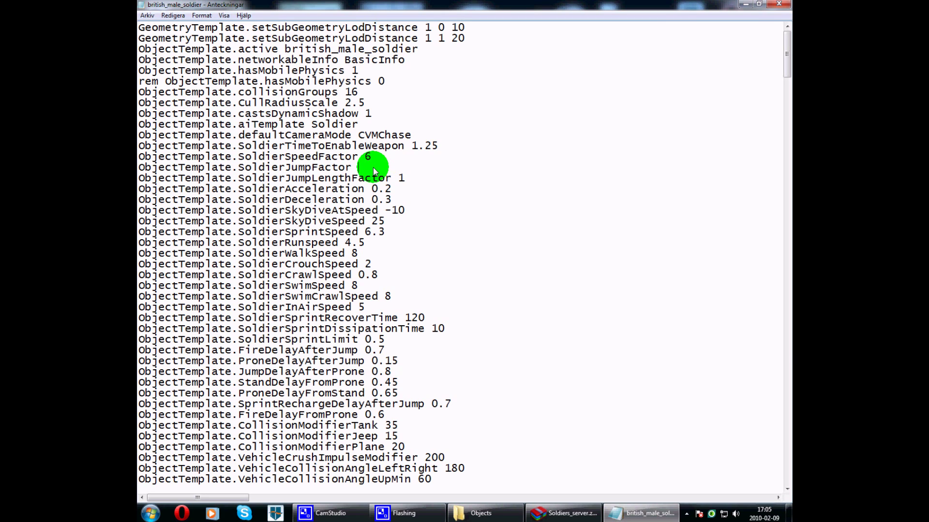
pyautogui.write('20')
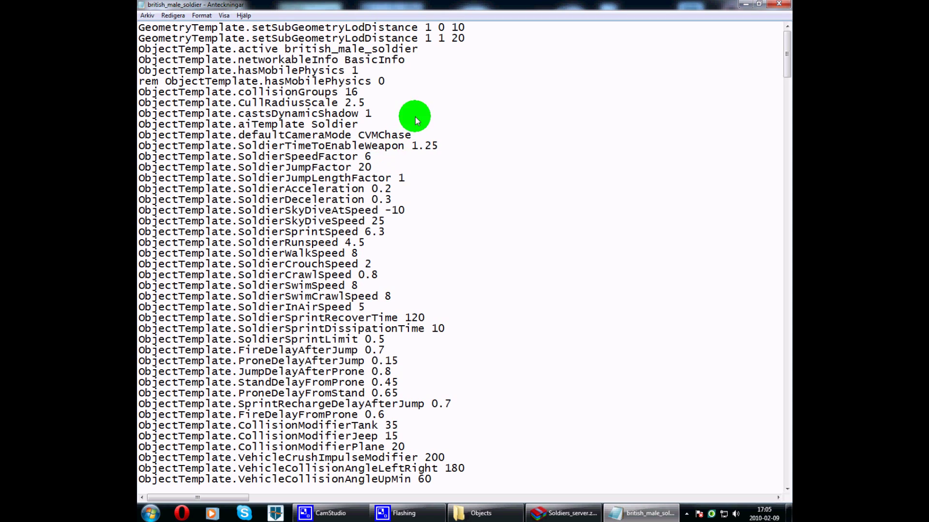
pyautogui.click(396, 160)
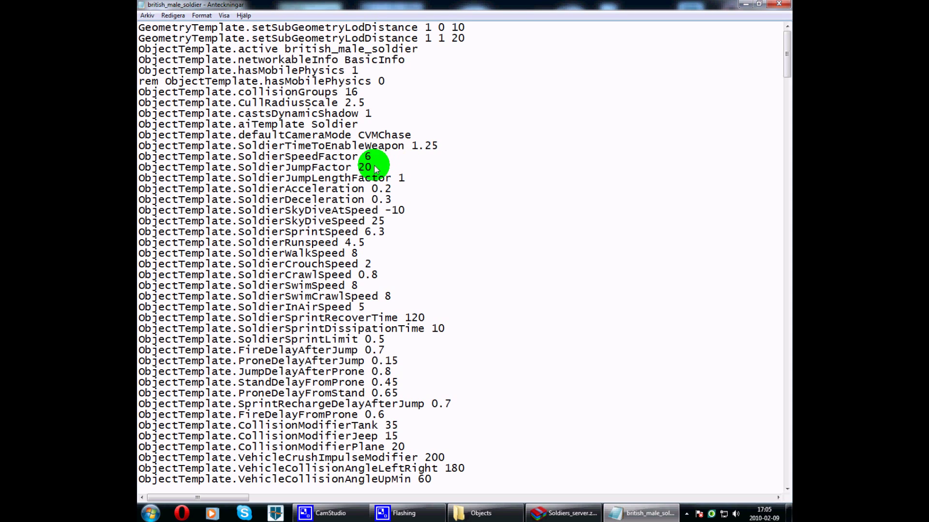
pyautogui.click(369, 171)
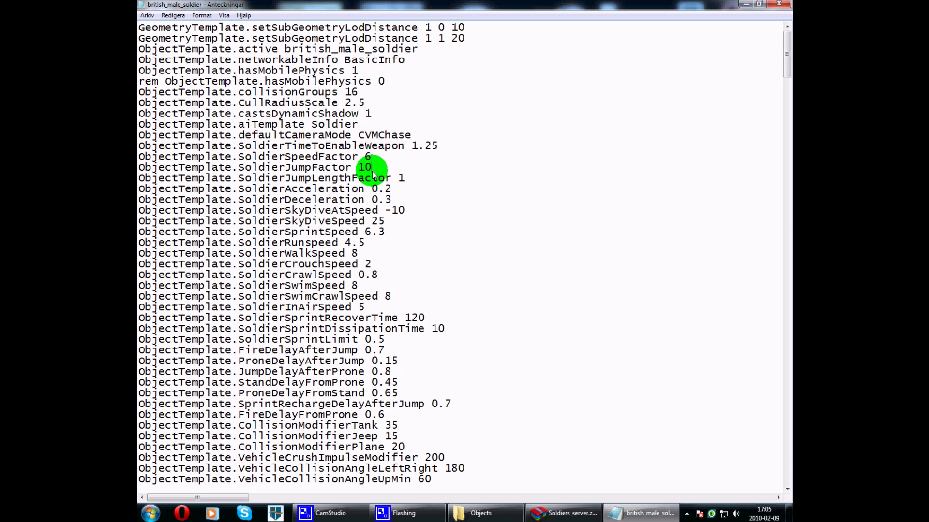
# - Set SoldierSpeedFactor to 7, SoldierSwimSpeed to 9 and SoldierInAirSpeed to 6 in the soldier movement settings
pyautogui.click(378, 159)
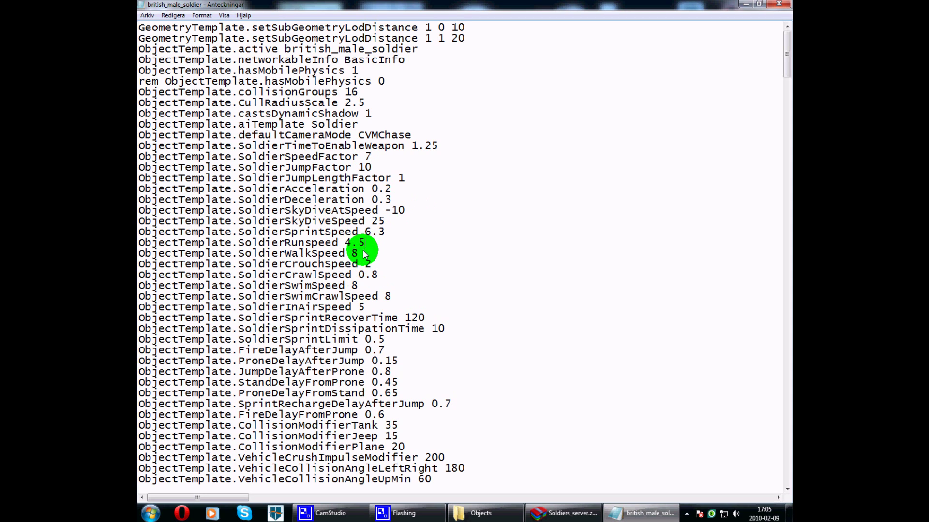
pyautogui.doubleClick(364, 261)
pyautogui.click(362, 255)
pyautogui.moveTo(361, 249); pyautogui.dragTo(272, 275)
pyautogui.click(389, 272)
pyautogui.click(340, 277)
pyautogui.click(396, 271)
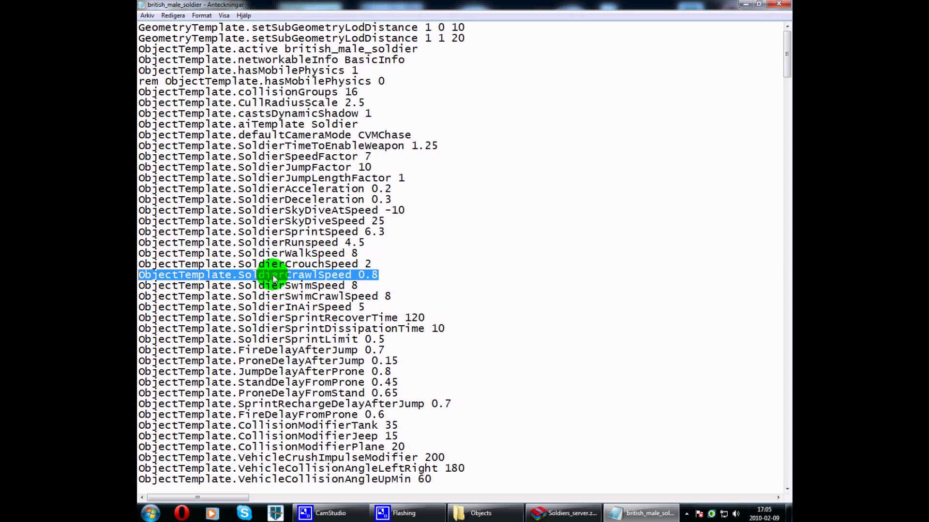
pyautogui.click(272, 275)
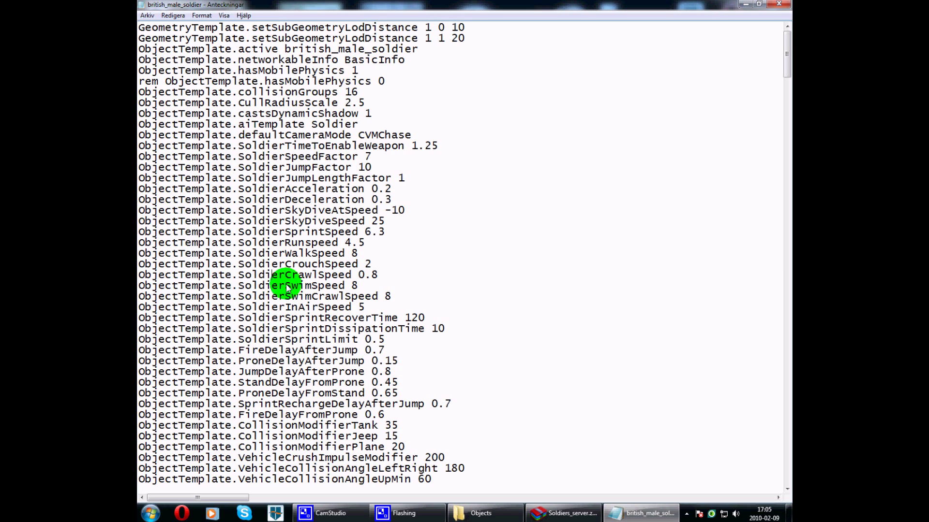
pyautogui.moveTo(359, 286); pyautogui.dragTo(140, 288)
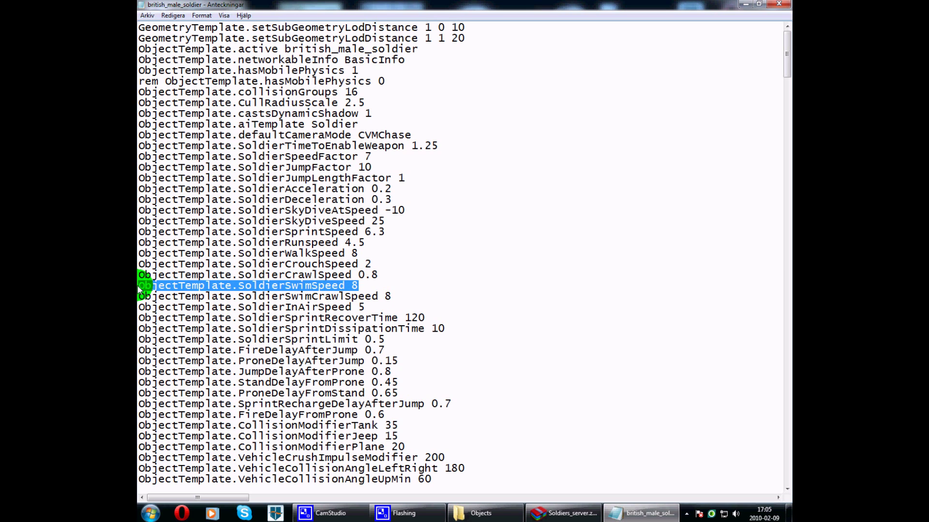
pyautogui.click(375, 290)
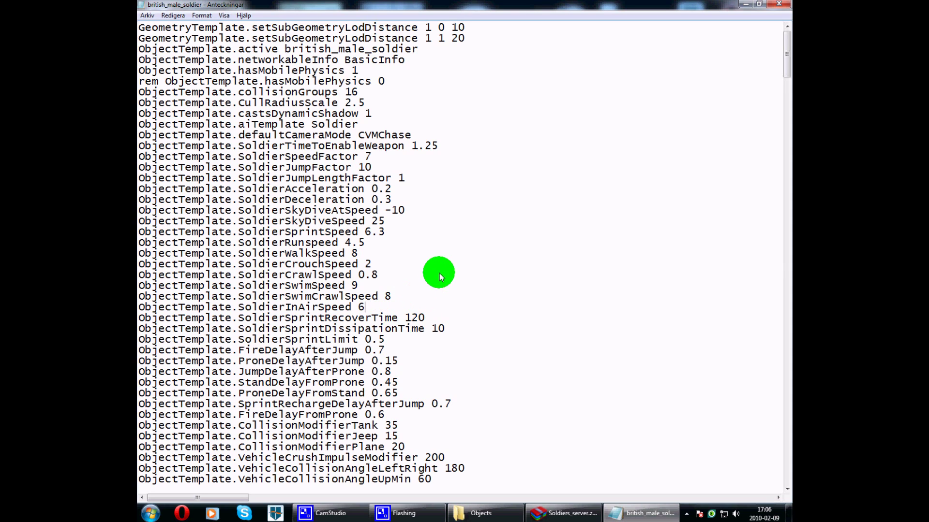
# - Examine the sprint recover time, dissipation time, limit and loss-at-jump settings further down the tweak file
pyautogui.scroll(-5, 429, 332)
pyautogui.scroll(-7, 426, 346)
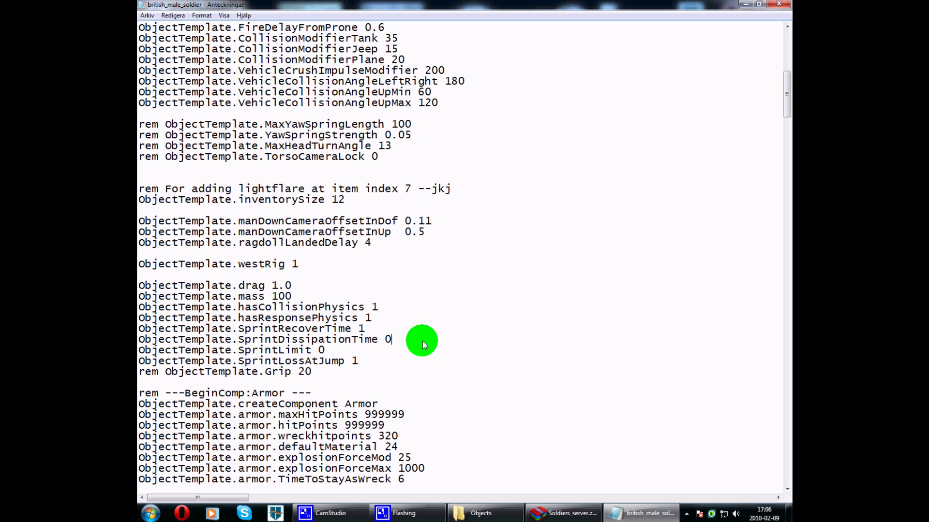
pyautogui.click(422, 350)
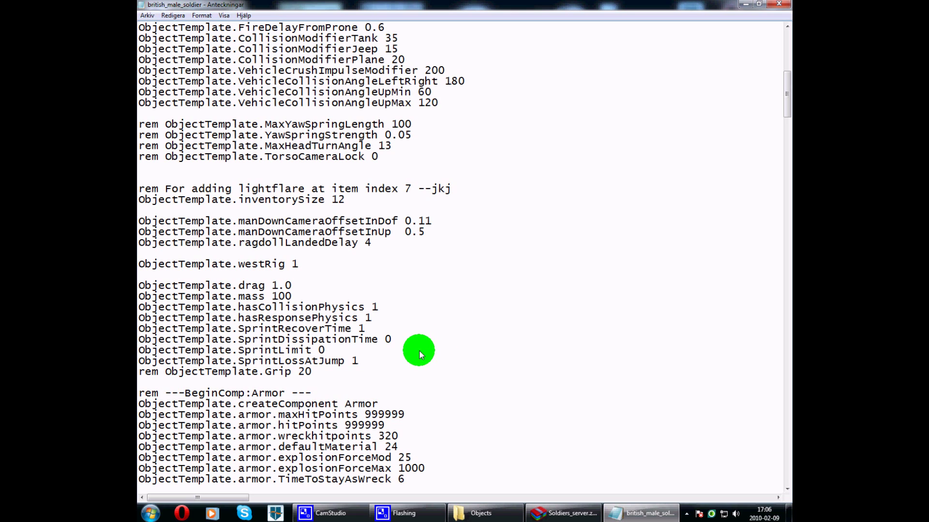
pyautogui.moveTo(337, 353); pyautogui.dragTo(131, 357)
pyautogui.click(431, 362)
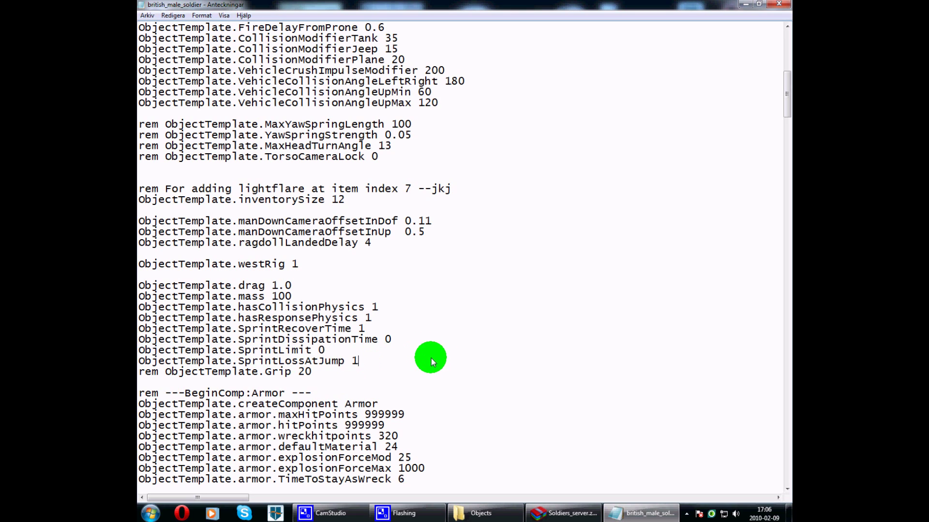
# - Examine the maxHitPoints and hitPoints lines in the Armor component section
pyautogui.scroll(-6, 434, 364)
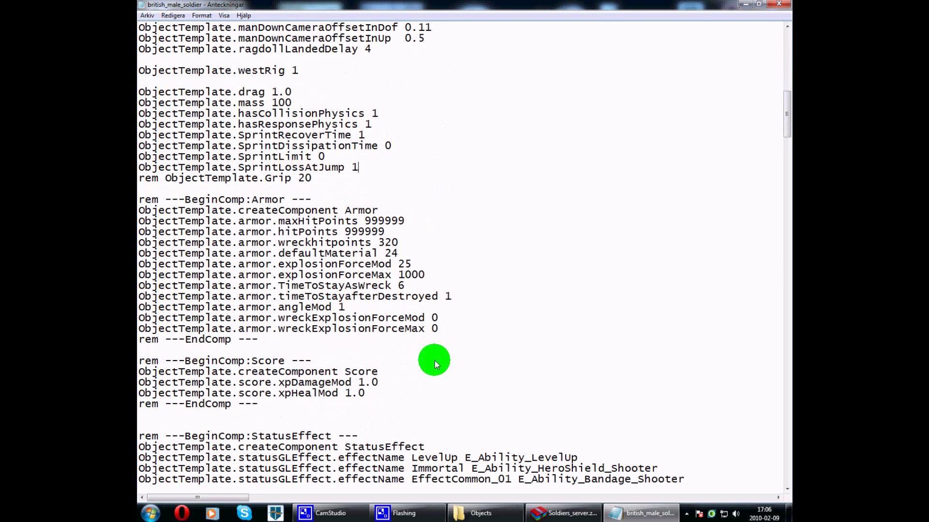
pyautogui.moveTo(427, 226); pyautogui.dragTo(388, 225)
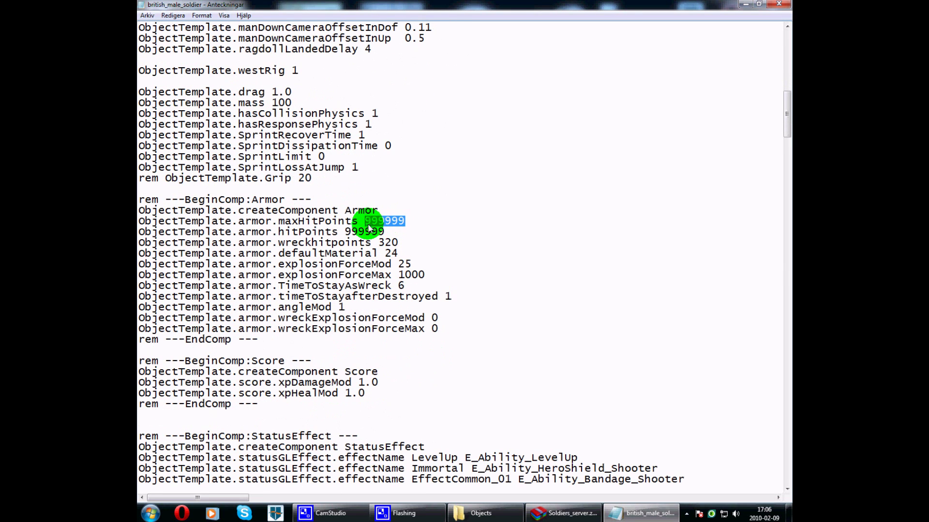
pyautogui.moveTo(386, 232); pyautogui.dragTo(349, 238)
pyautogui.click(408, 234)
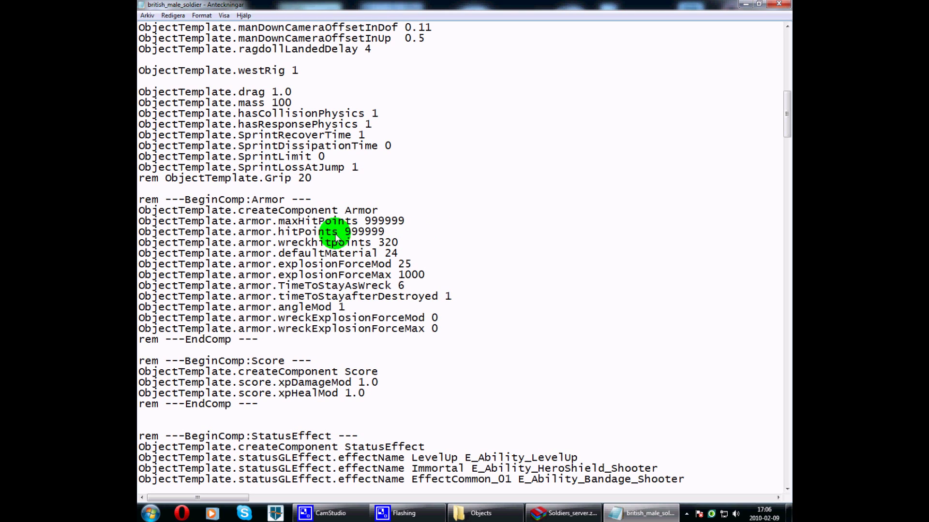
pyautogui.moveTo(284, 226); pyautogui.dragTo(140, 229)
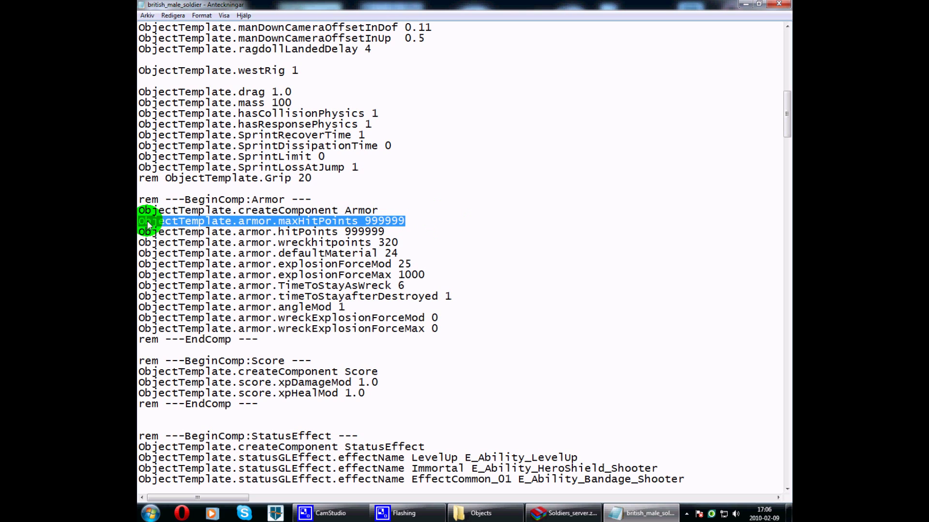
pyautogui.moveTo(428, 223); pyautogui.dragTo(382, 225)
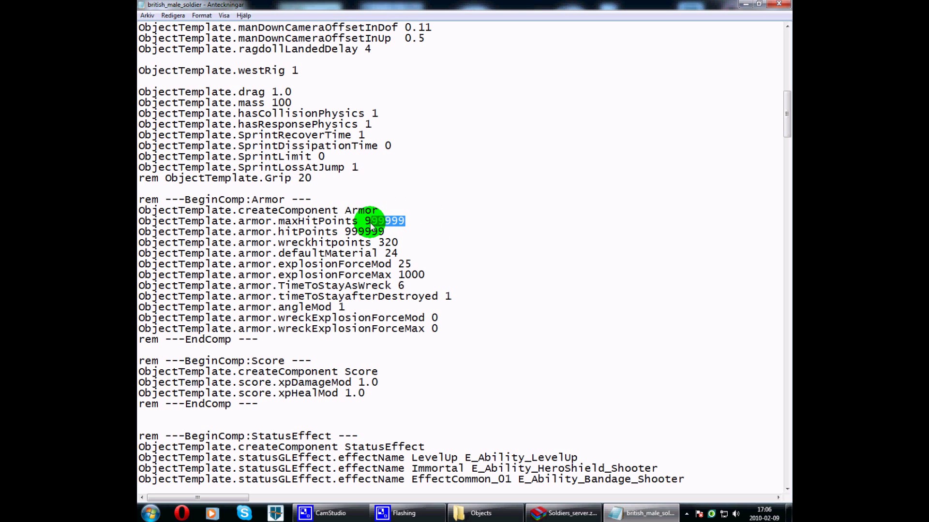
pyautogui.click(487, 242)
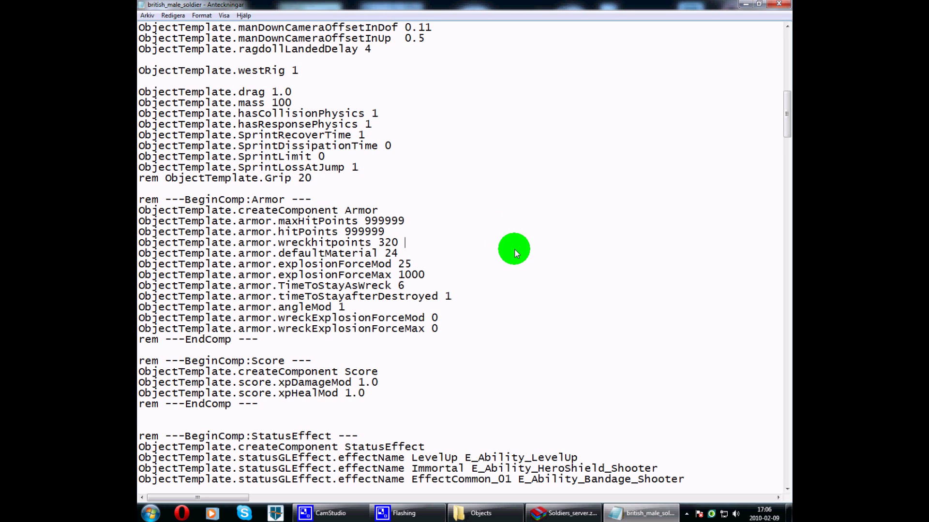
# - Save and close british_male_soldier.tweak, update it in the Soldiers_server archive, and close the archive and Objects windows
pyautogui.scroll(-7, 515, 249)
pyautogui.scroll(-13, 515, 251)
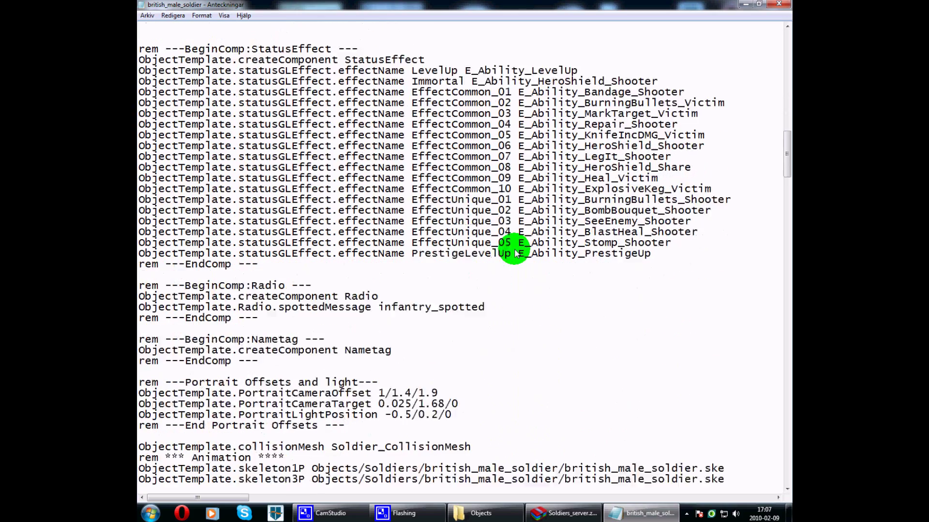
pyautogui.scroll(-9, 514, 252)
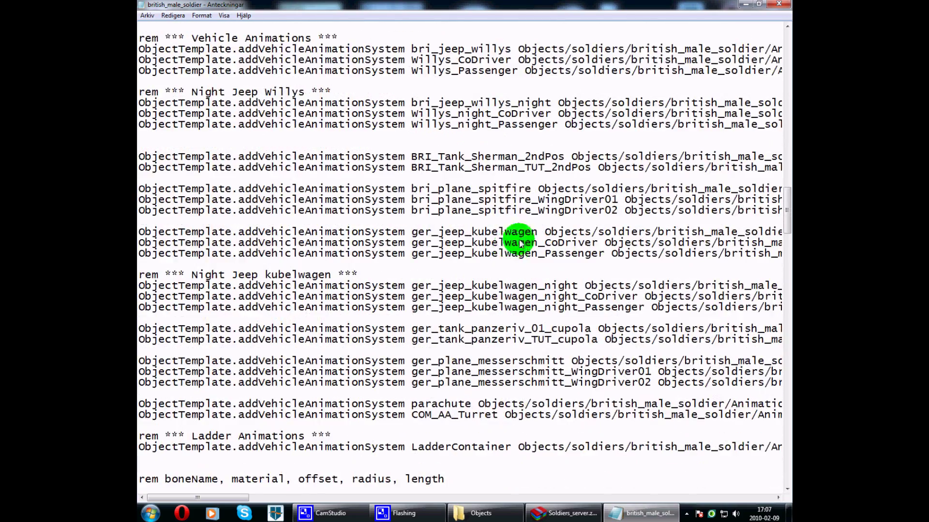
pyautogui.click(779, 4)
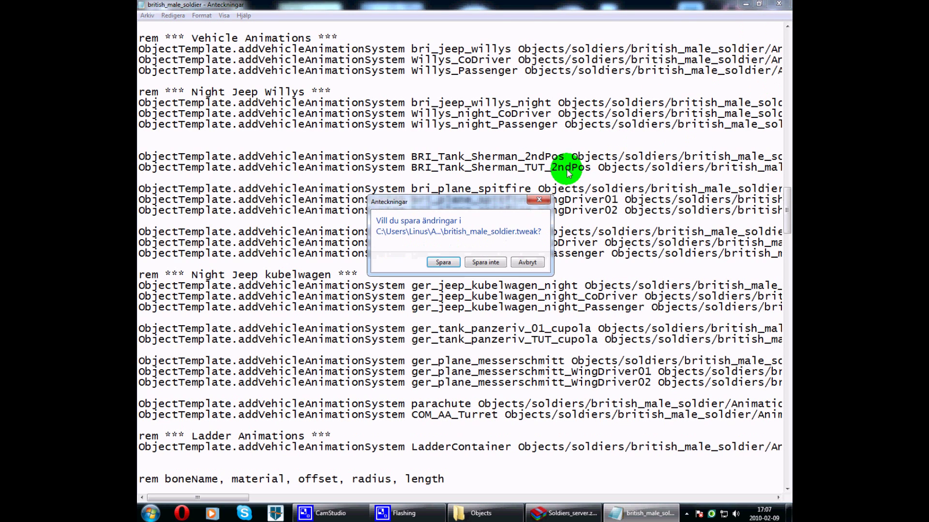
pyautogui.click(455, 266)
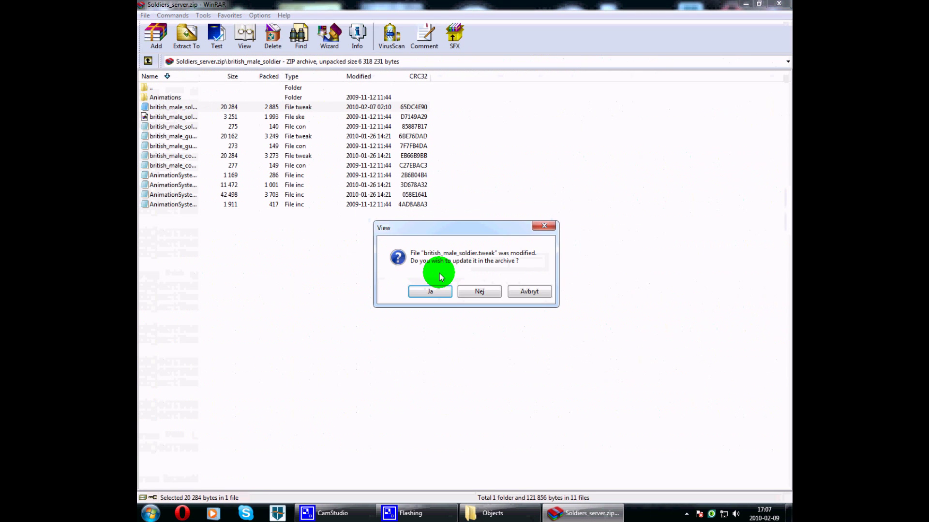
pyautogui.click(443, 294)
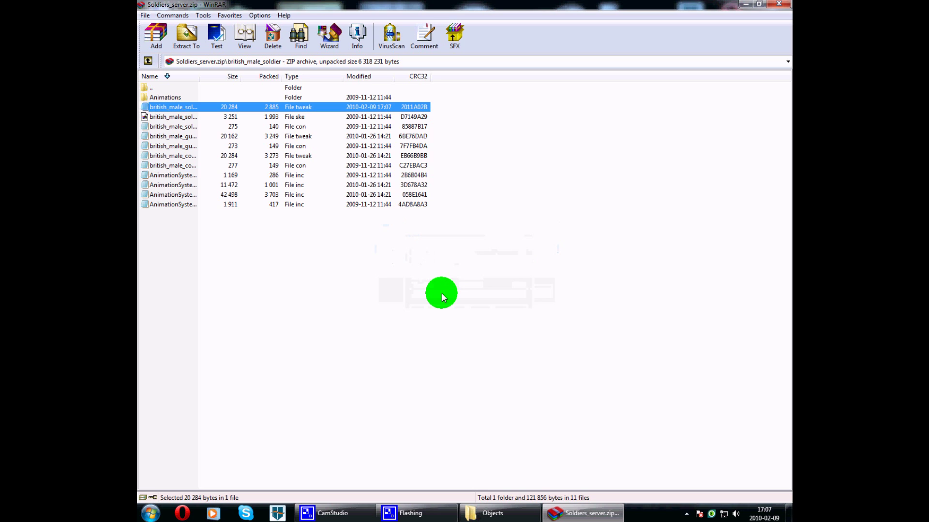
pyautogui.click(778, 3)
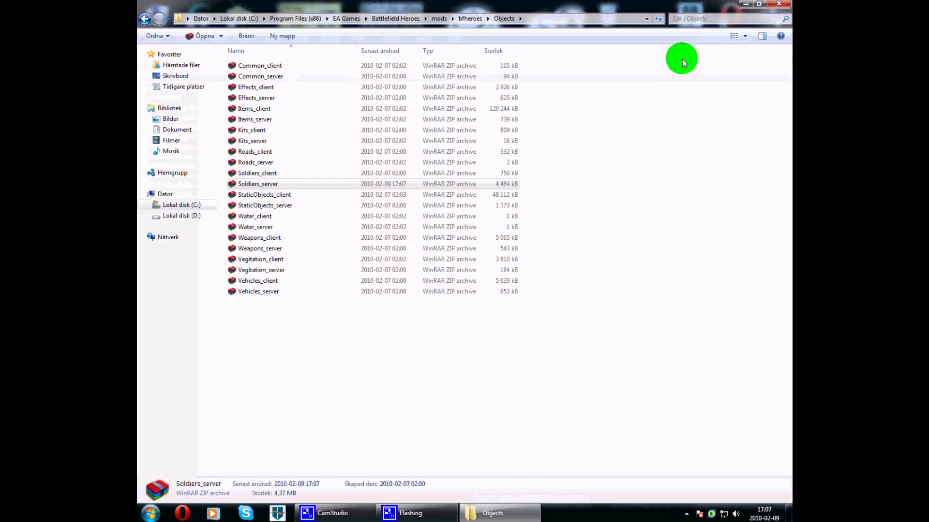
pyautogui.click(789, 4)
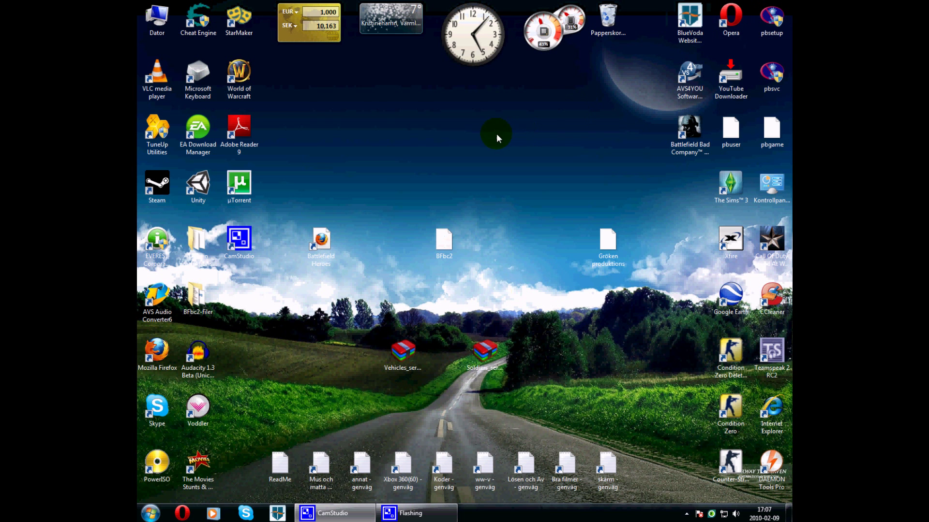
# - Switch to Firefox, search Google for "bfh" in a new tab and open the official Battlefield Heroes site
pyautogui.click(151, 513)
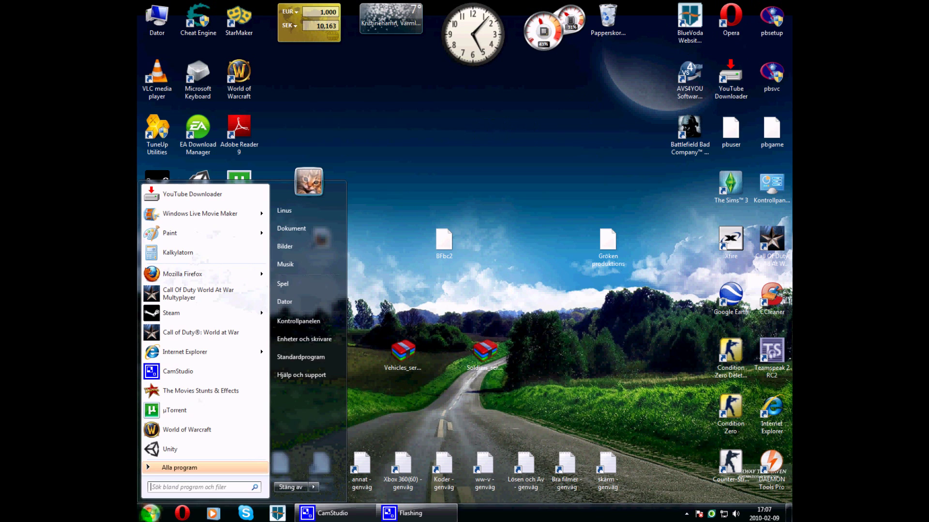
pyautogui.click(503, 316)
pyautogui.click(159, 351)
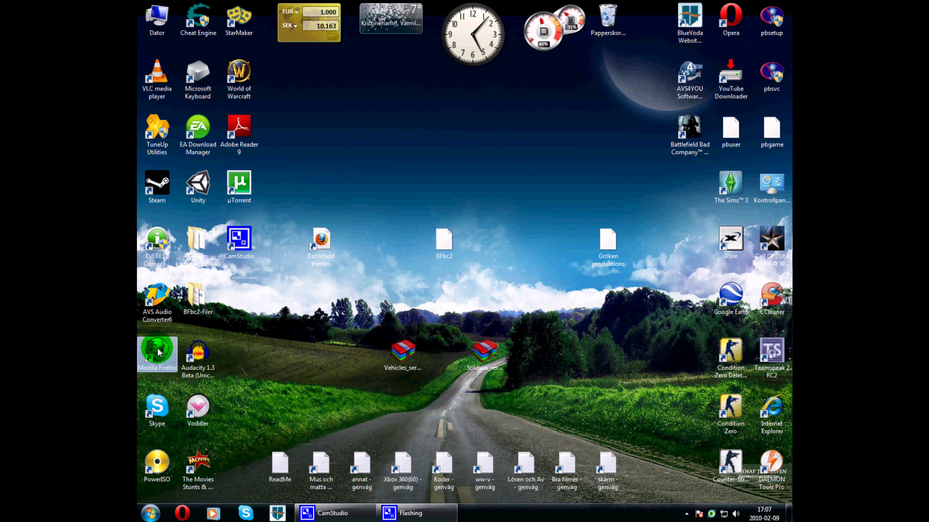
pyautogui.doubleClick(160, 352)
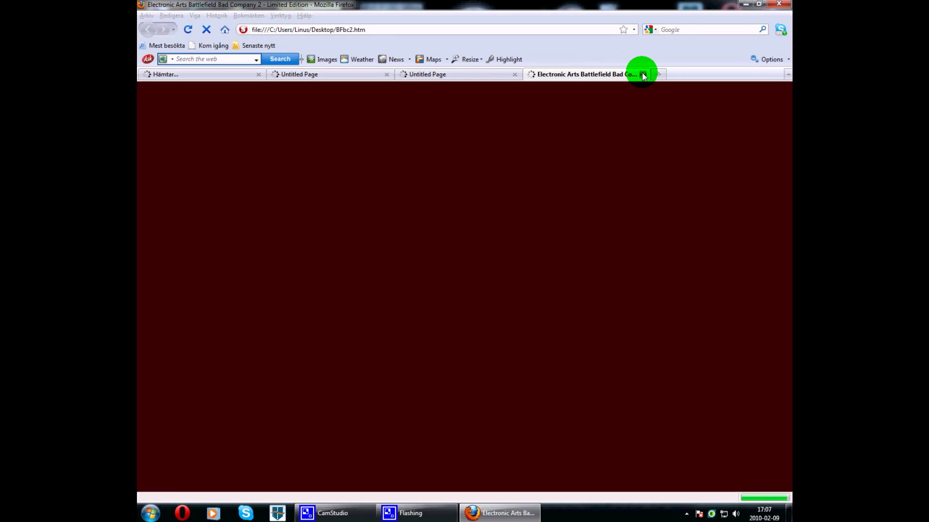
pyautogui.click(658, 74)
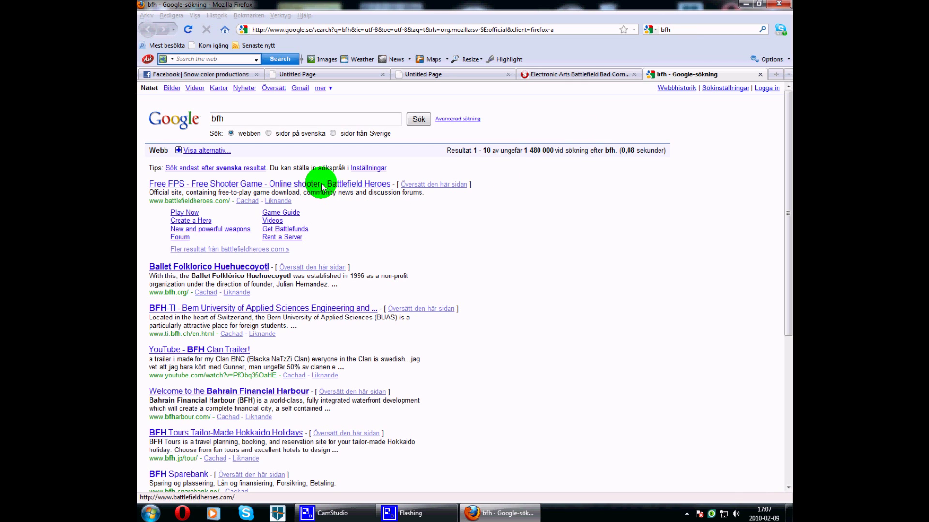
pyautogui.click(322, 183)
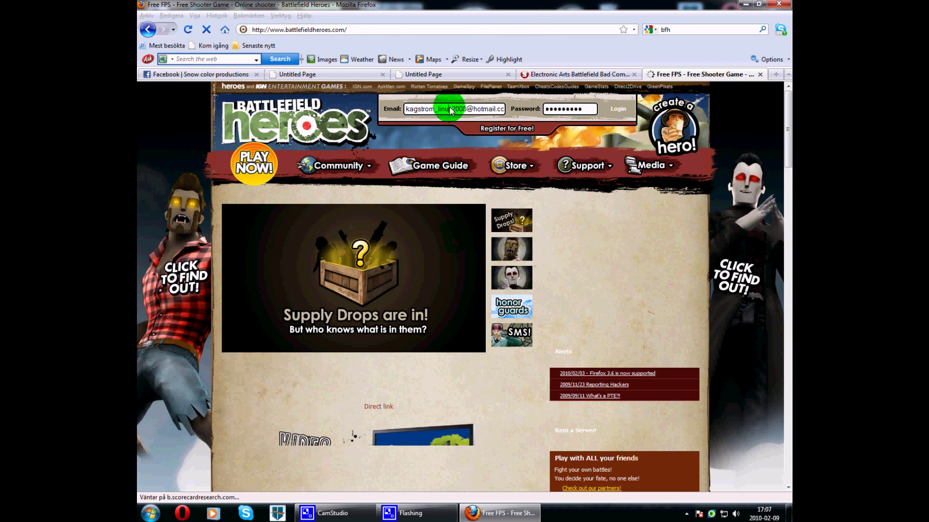
# - Log in to Battlefield Heroes with the prefilled credentials and launch the game with Play Now, closing the browser
pyautogui.click(611, 108)
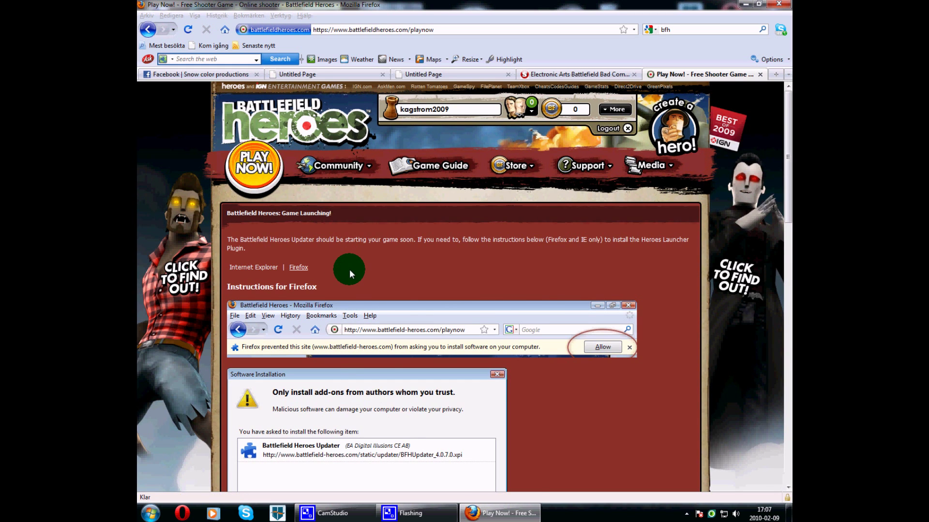
pyautogui.scroll(-1, 349, 269)
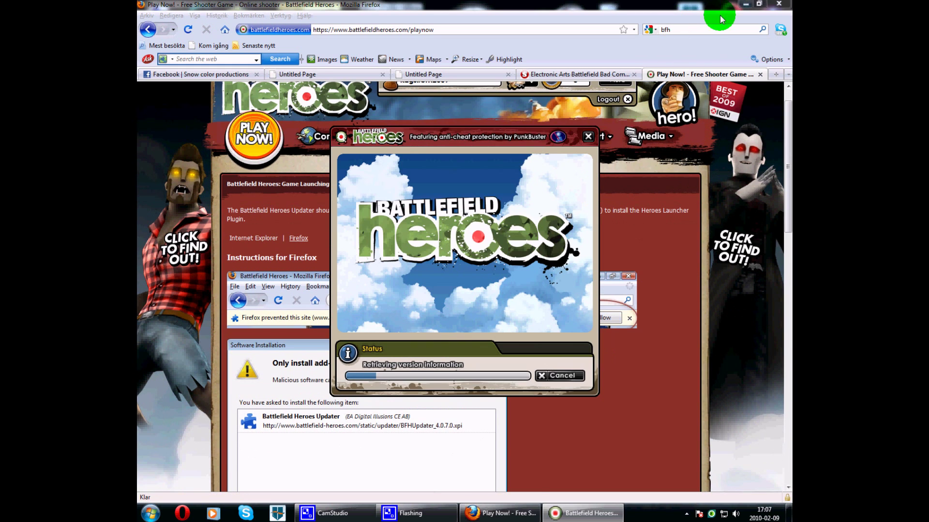
pyautogui.click(778, 3)
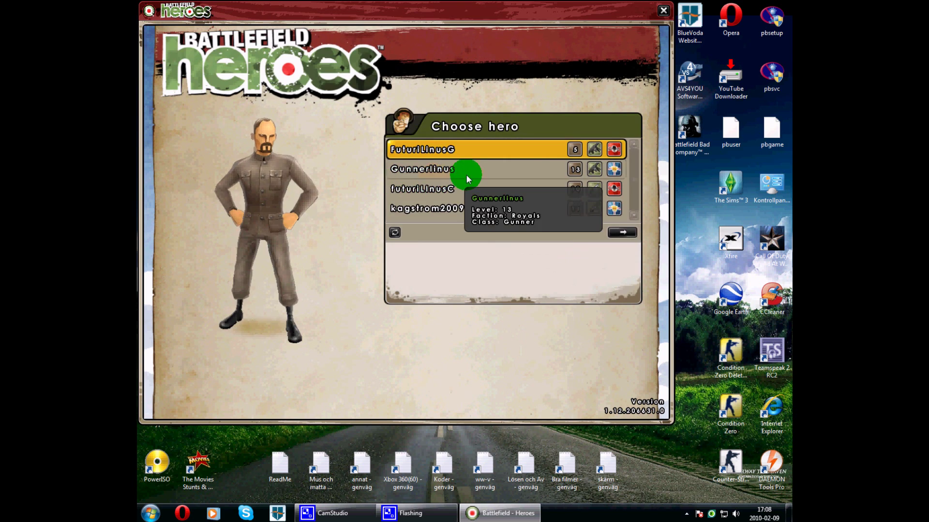
# - Choose the level 11 Royals hero at the end of the hero list and enable Play Tutorial
pyautogui.click(474, 207)
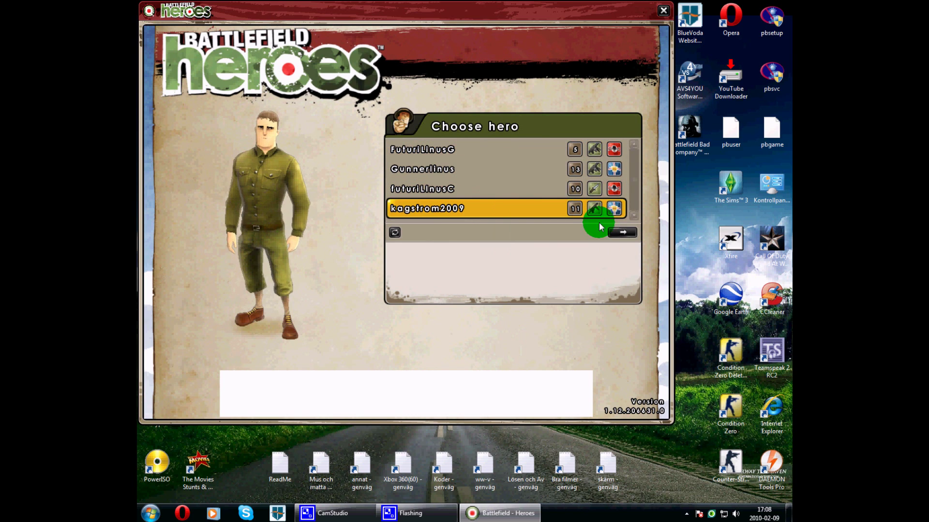
pyautogui.click(623, 242)
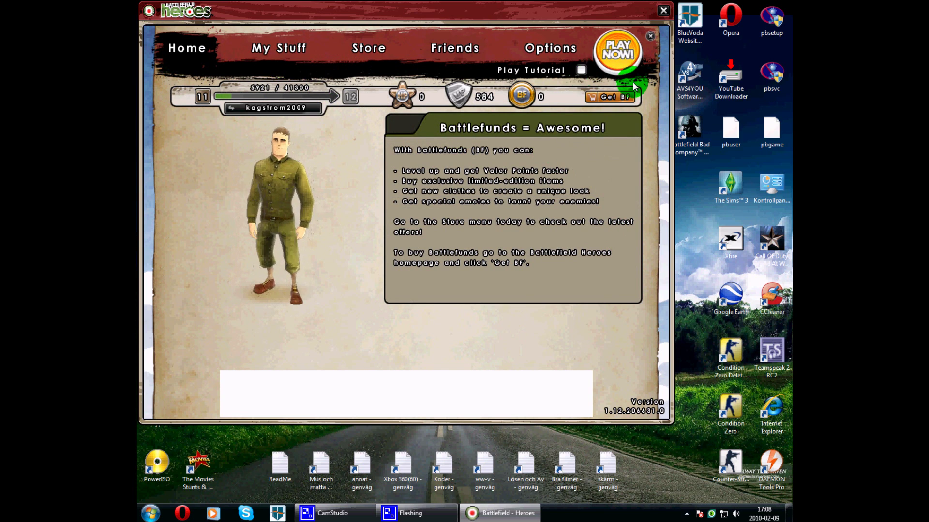
pyautogui.click(587, 76)
# - Review the hero's weapons and equipment bar in My Stuff and return to the Home page
pyautogui.click(290, 47)
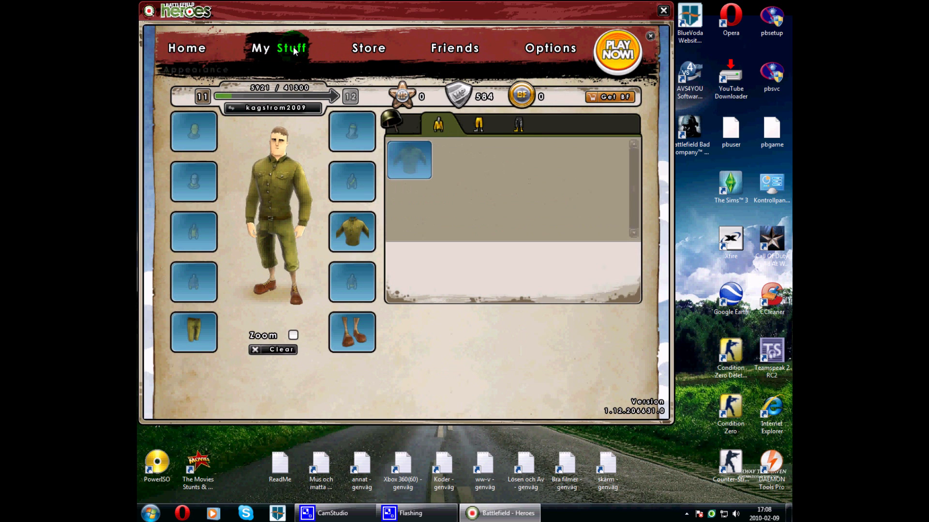
pyautogui.click(272, 71)
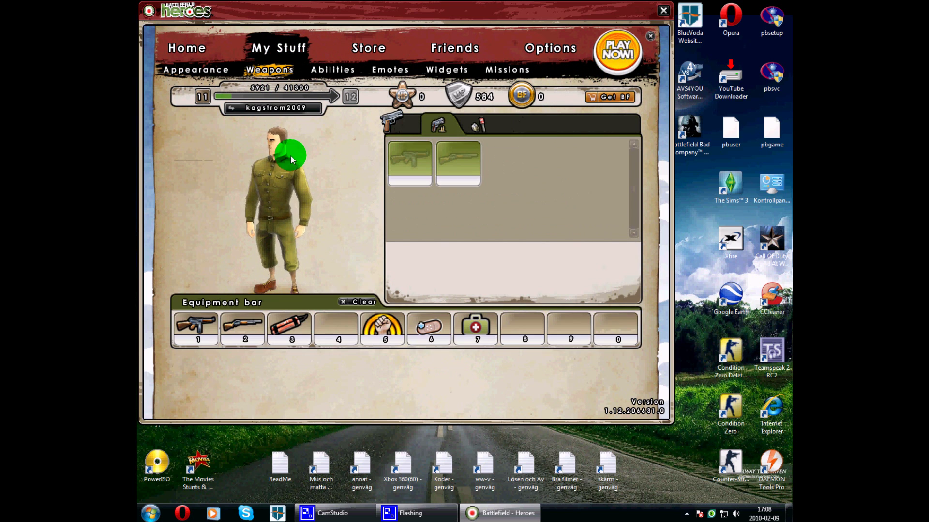
pyautogui.click(227, 326)
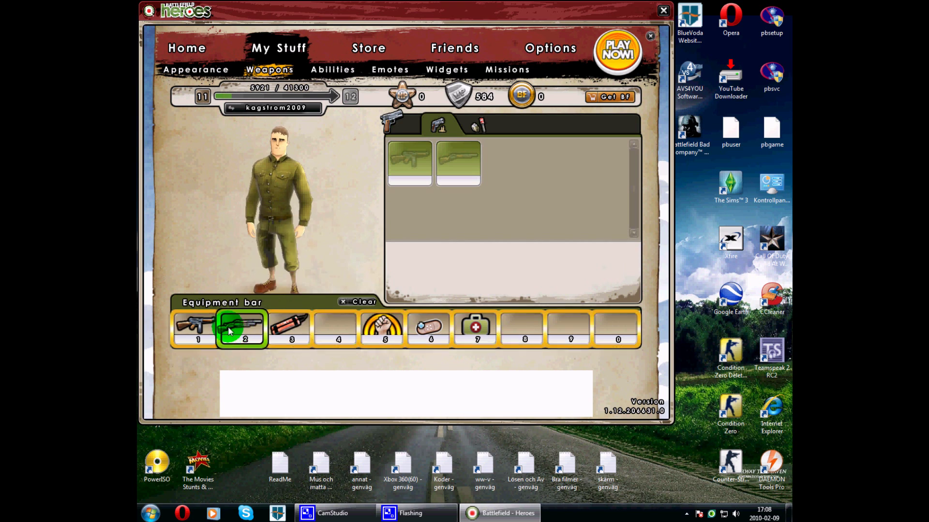
pyautogui.click(182, 332)
pyautogui.moveTo(182, 333); pyautogui.dragTo(184, 331)
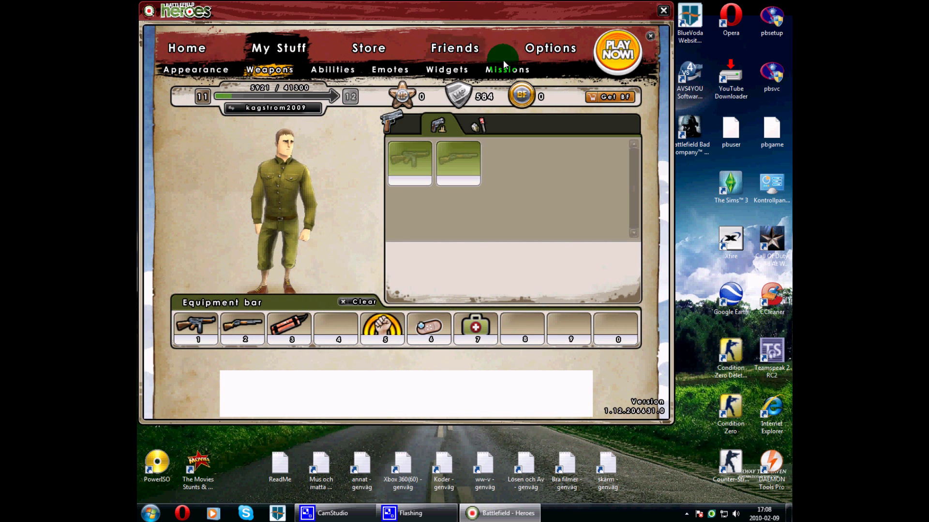
pyautogui.click(196, 49)
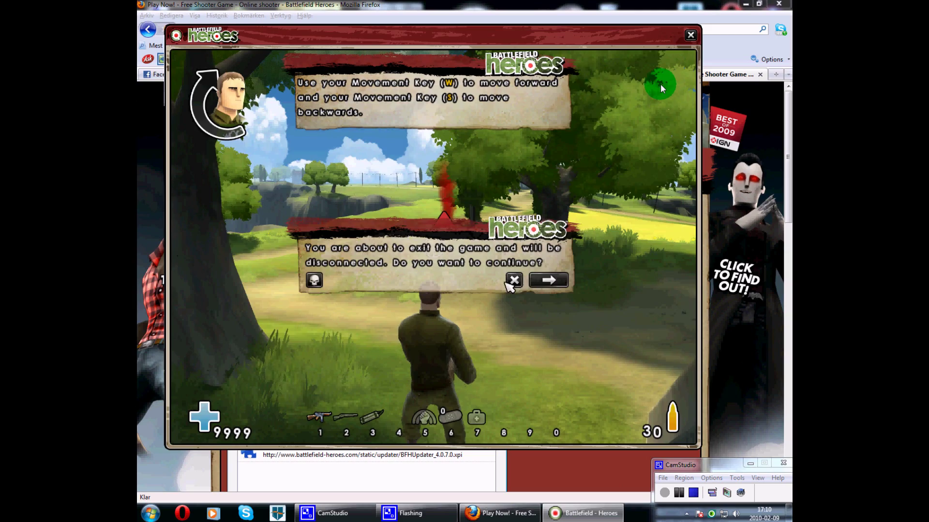
# - Cancel exiting the game, leap along the path to the red smoke checkpoint, and fire the gun on the way
pyautogui.click(514, 280)
pyautogui.press('w')
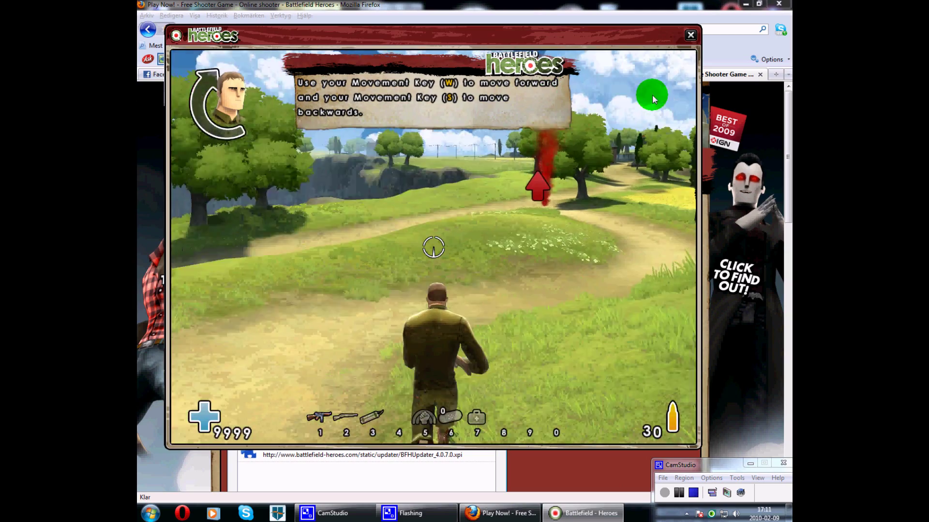
pyautogui.press('space')
pyautogui.press('w')
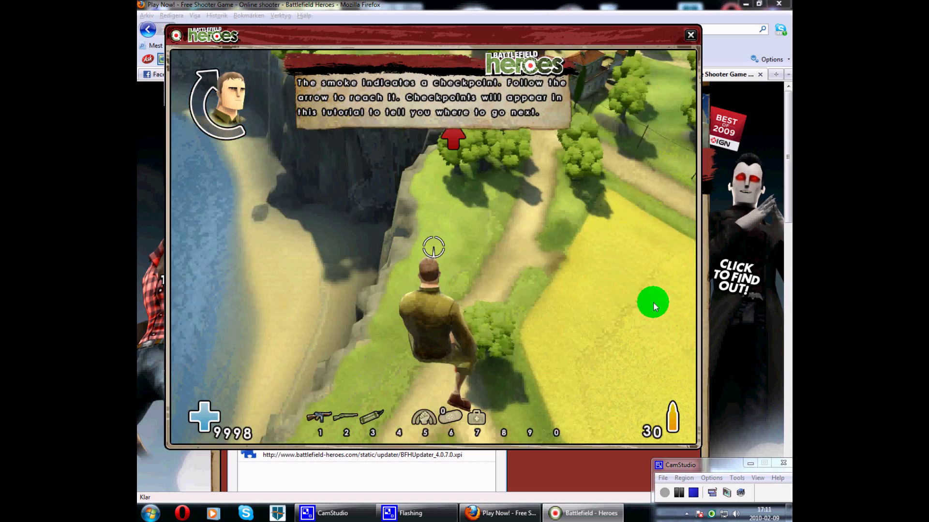
pyautogui.click(656, 306)
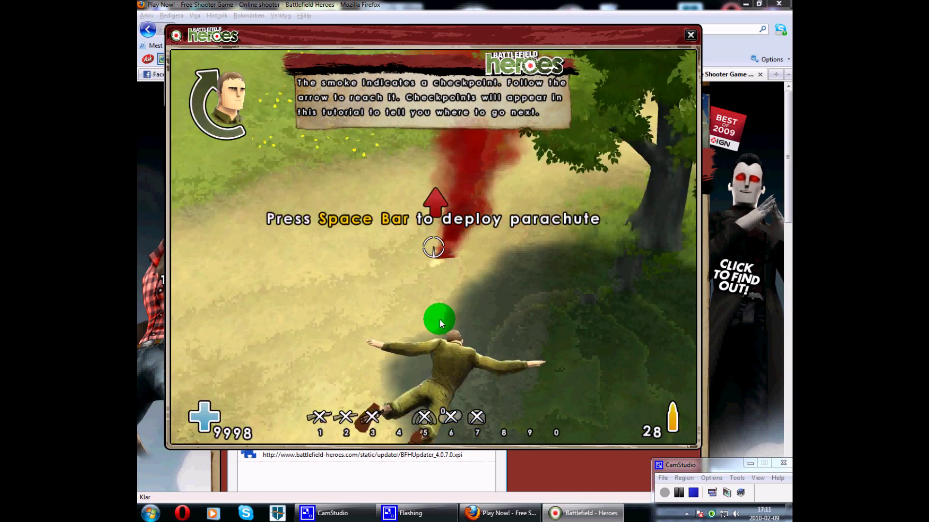
pyautogui.press('w')
pyautogui.press('w')
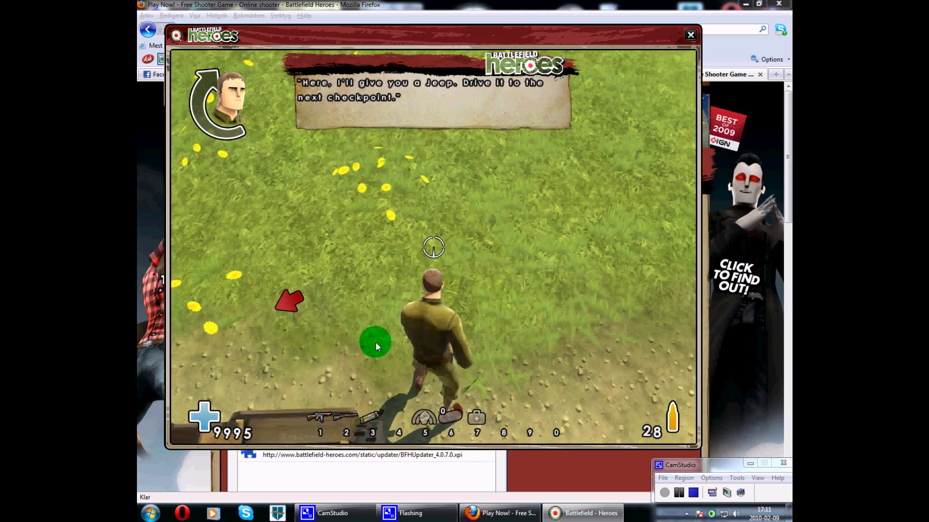
# - Run the soldier over to the parked jeep and enter it
pyautogui.press('w')
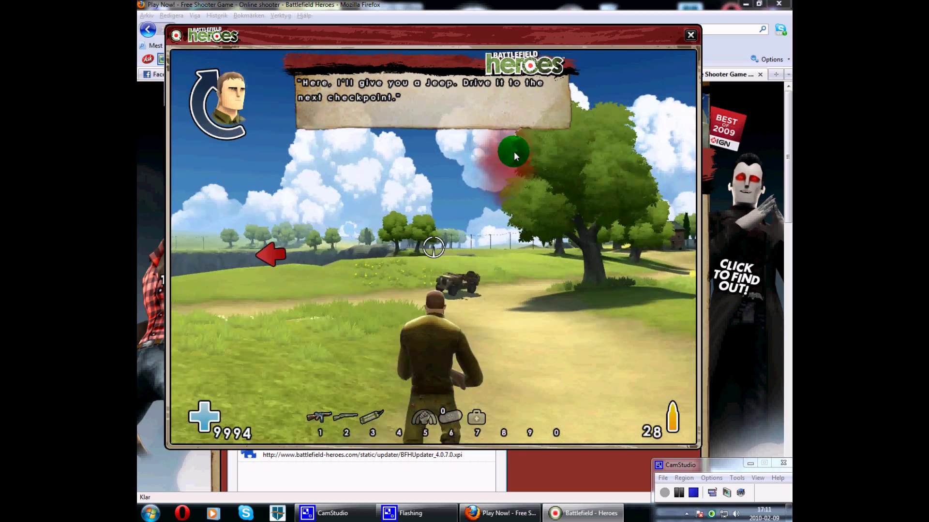
pyautogui.press('w')
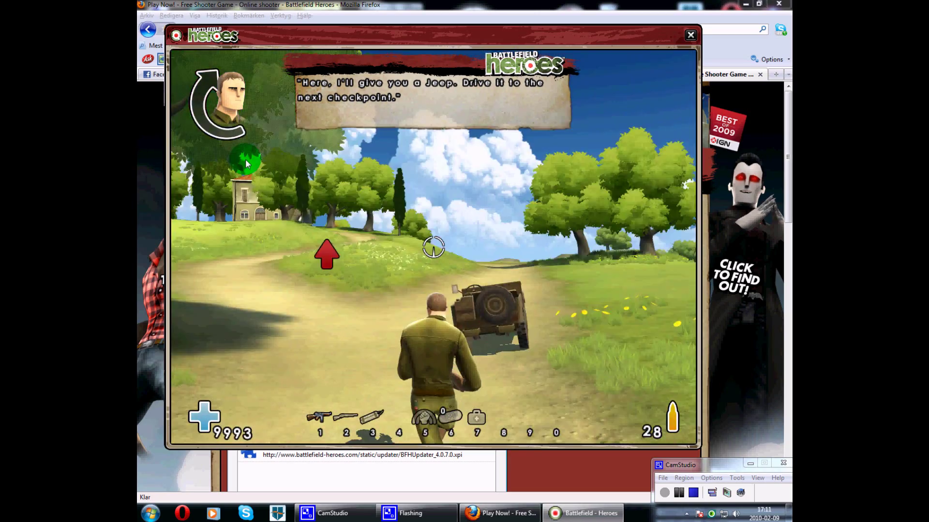
pyautogui.press('w')
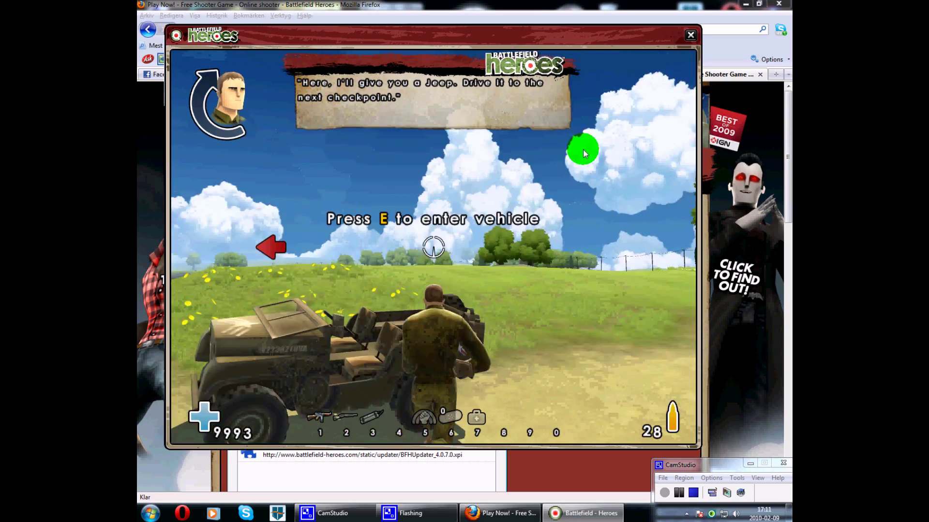
pyautogui.press('e')
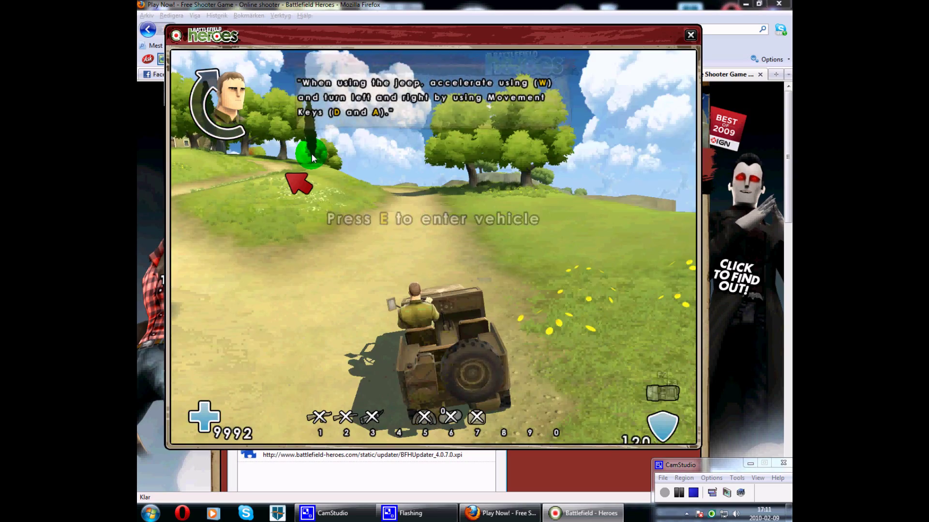
# - Drive the jeep along the dirt road towards the next checkpoint and get out of it
pyautogui.press('w')
pyautogui.press('a')
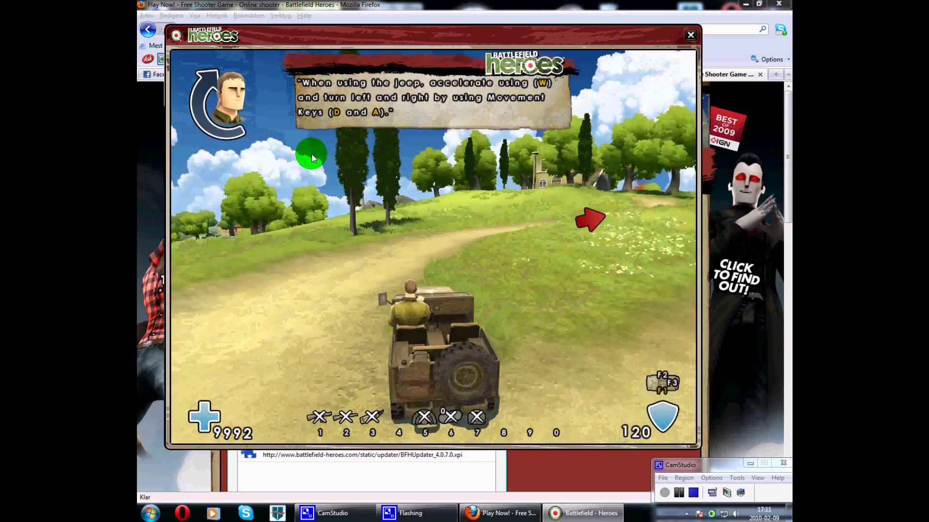
pyautogui.press('d')
pyautogui.press('w')
pyautogui.press('d')
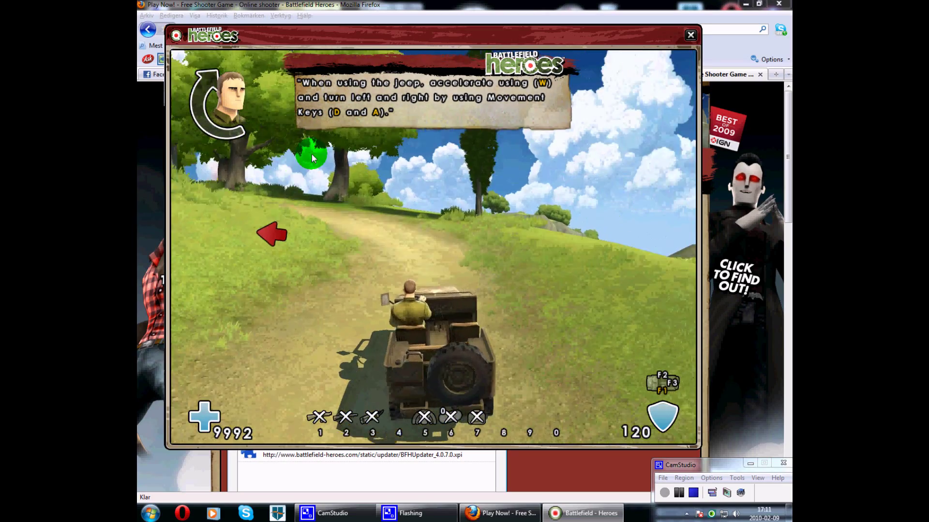
pyautogui.press('e')
# - Run past the fence to the cliff, equip the explosive in slot 3, and throw it
pyautogui.press('w')
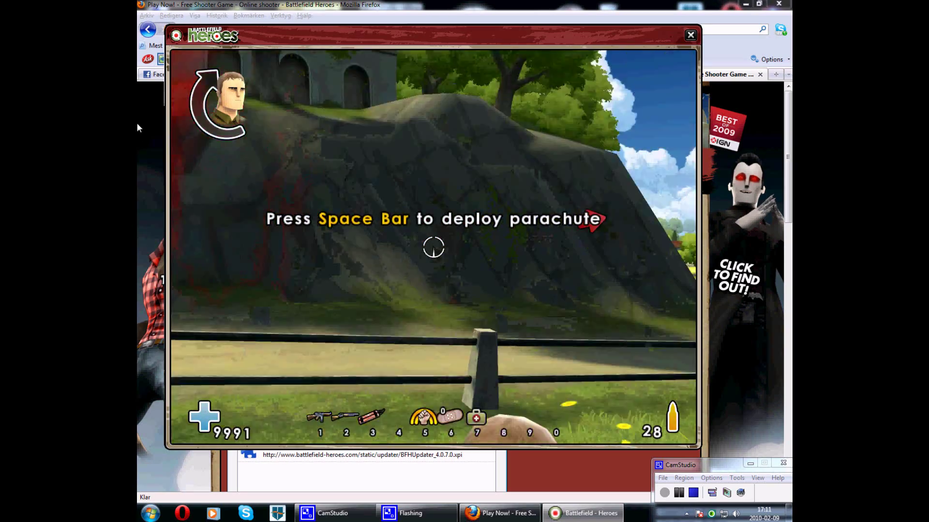
pyautogui.press('w')
pyautogui.press('w')
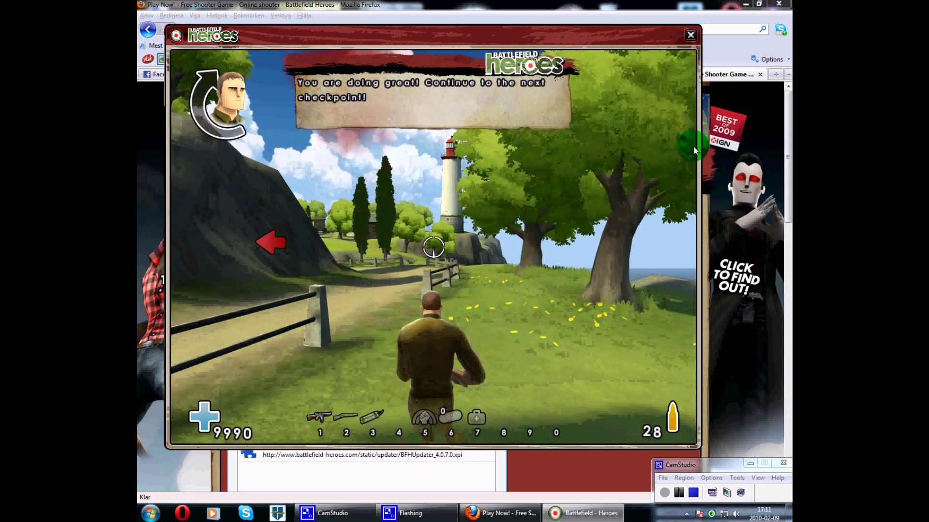
pyautogui.press('3')
pyautogui.press('w')
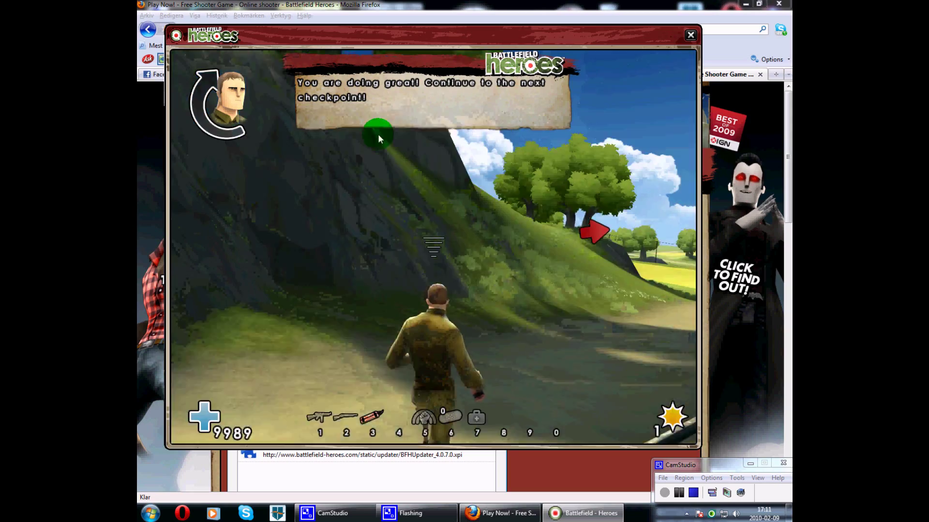
pyautogui.click(379, 136)
pyautogui.press('w')
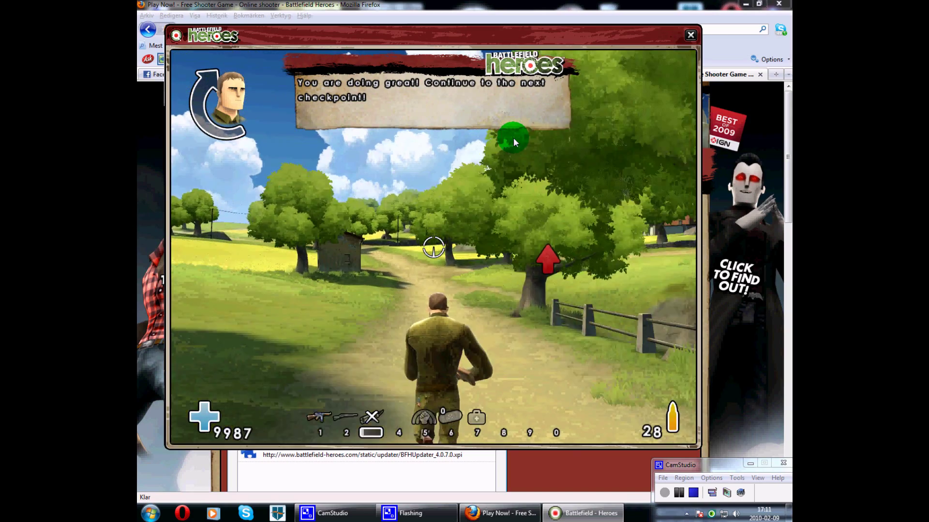
# - Jump high over the trees and run up the dirt road beyond the combat area
pyautogui.press('w')
pyautogui.press('space')
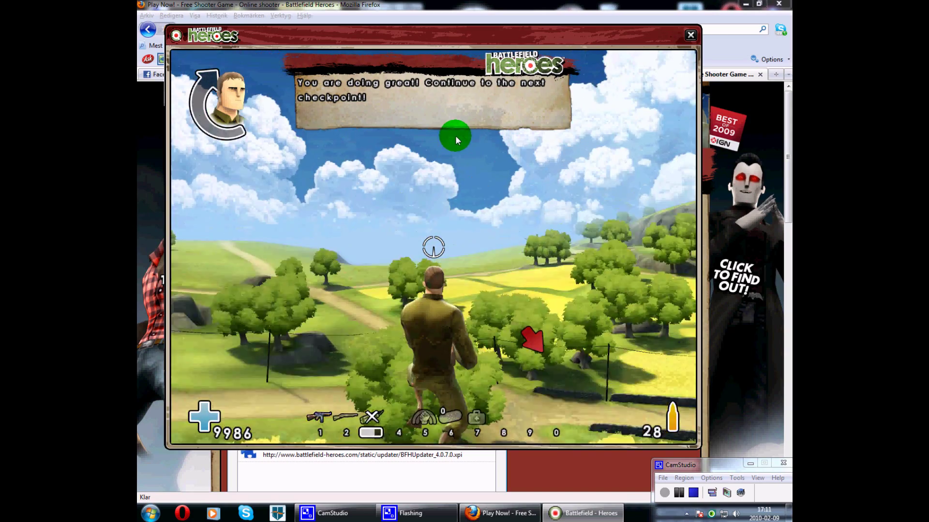
pyautogui.press('w')
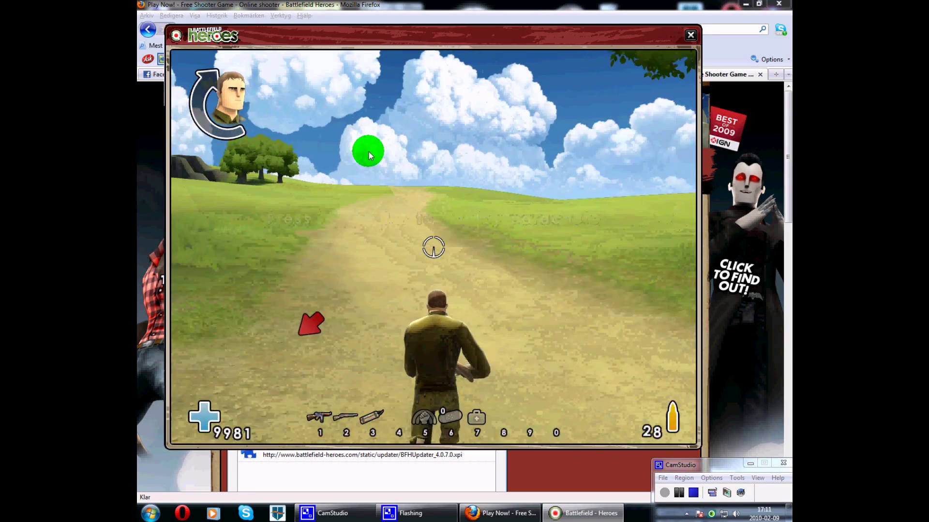
pyautogui.press('w')
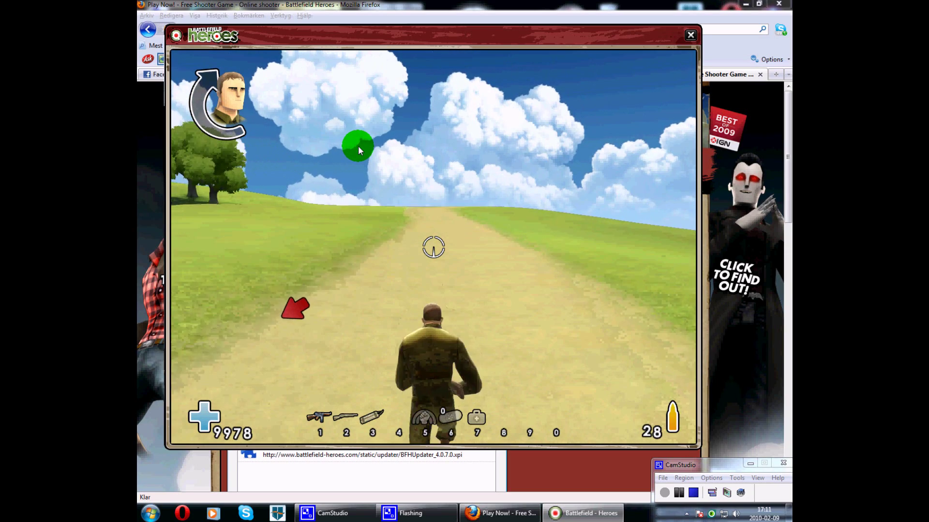
pyautogui.press('w')
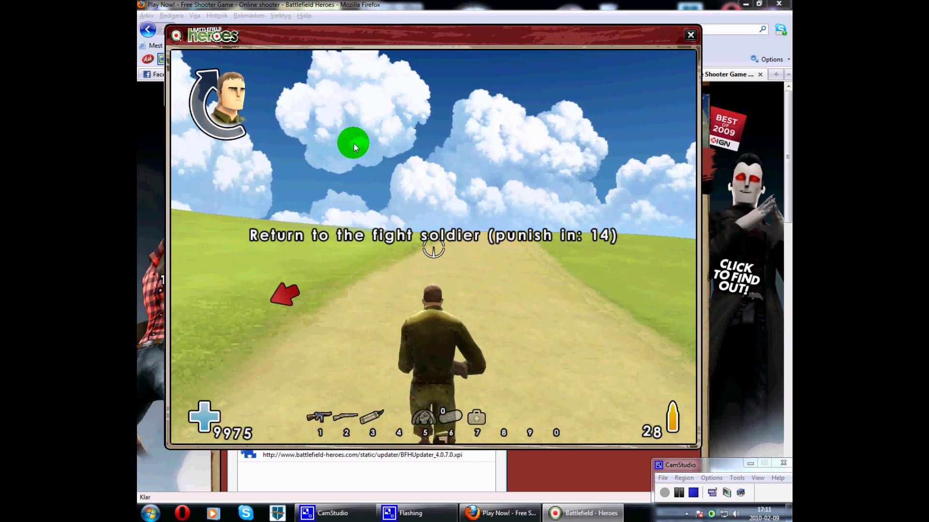
pyautogui.press('w')
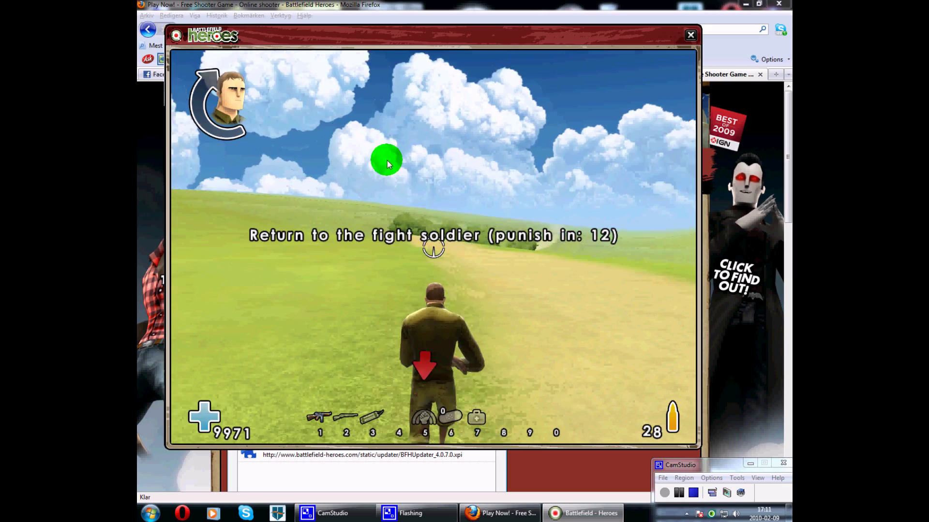
# - Run down the hill towards the farmhouse between the yellow fields and fire several shots
pyautogui.press('w')
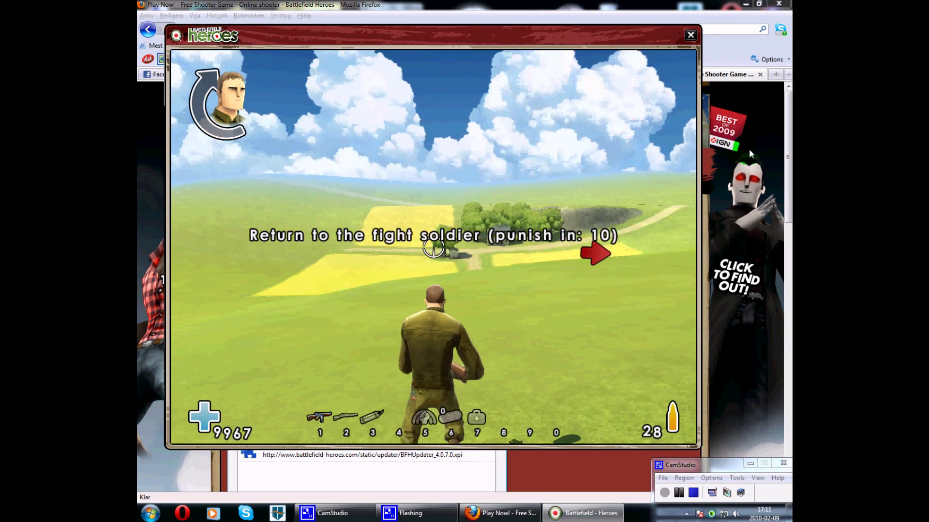
pyautogui.press('w')
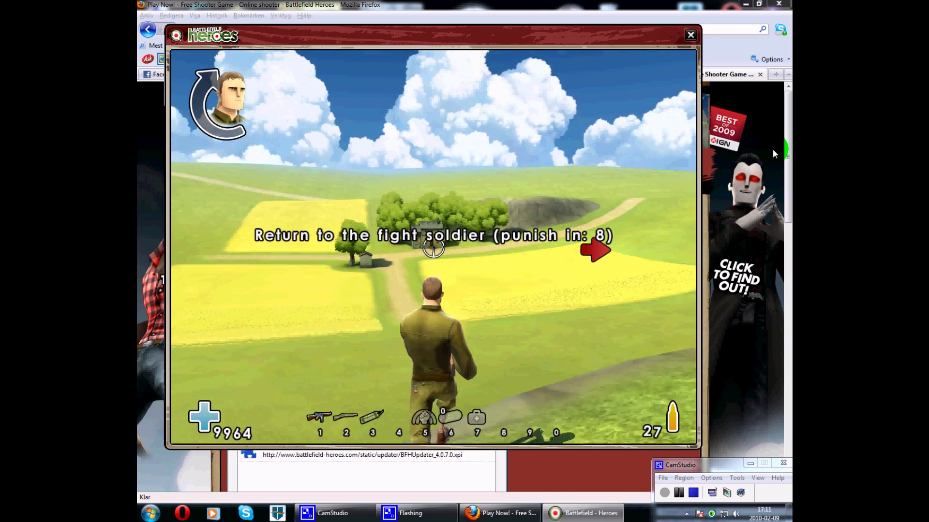
pyautogui.press('w')
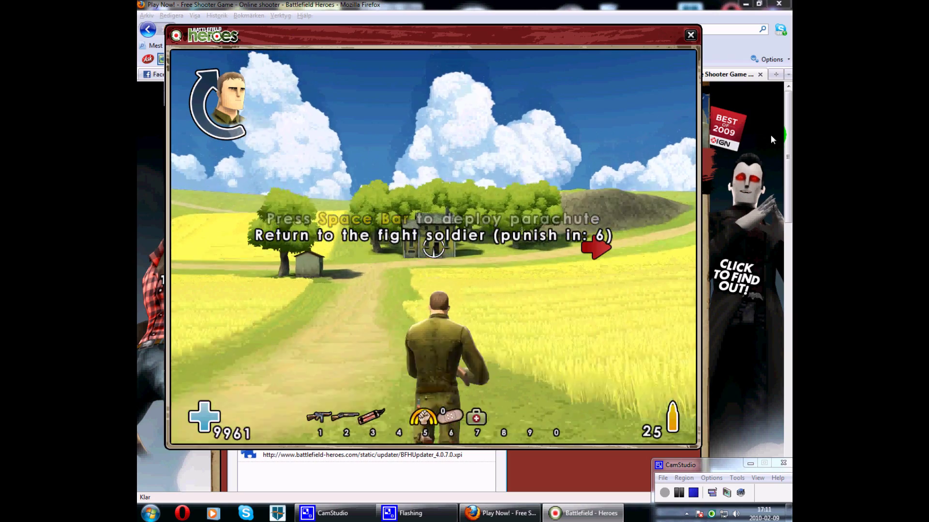
pyautogui.press('w')
pyautogui.click(771, 130)
pyautogui.click(772, 129)
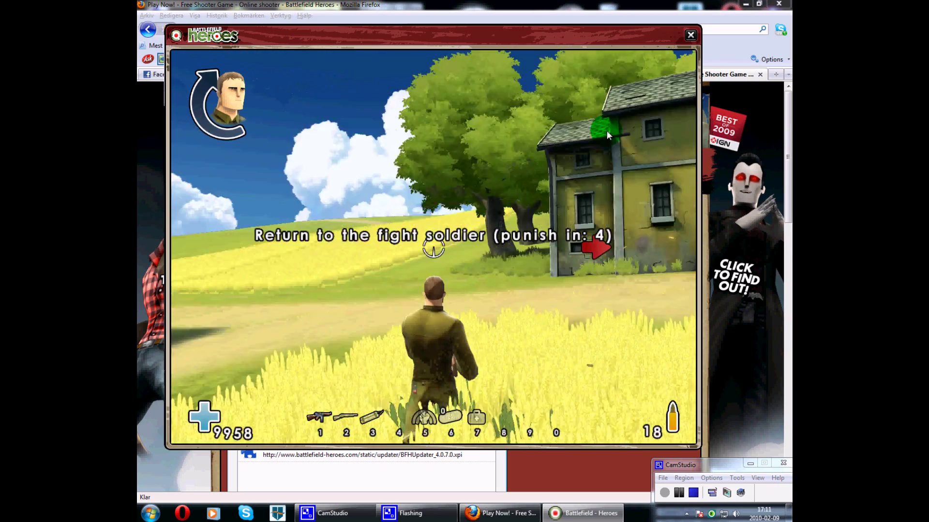
# - Run across the field outside the combat area and heal the soldier with the slot 7 medkit ability
pyautogui.press('w')
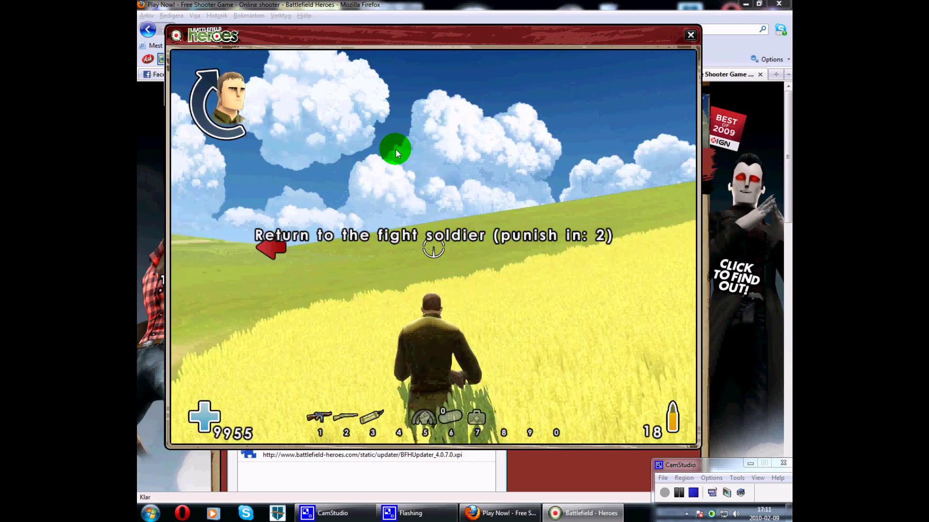
pyautogui.press('w')
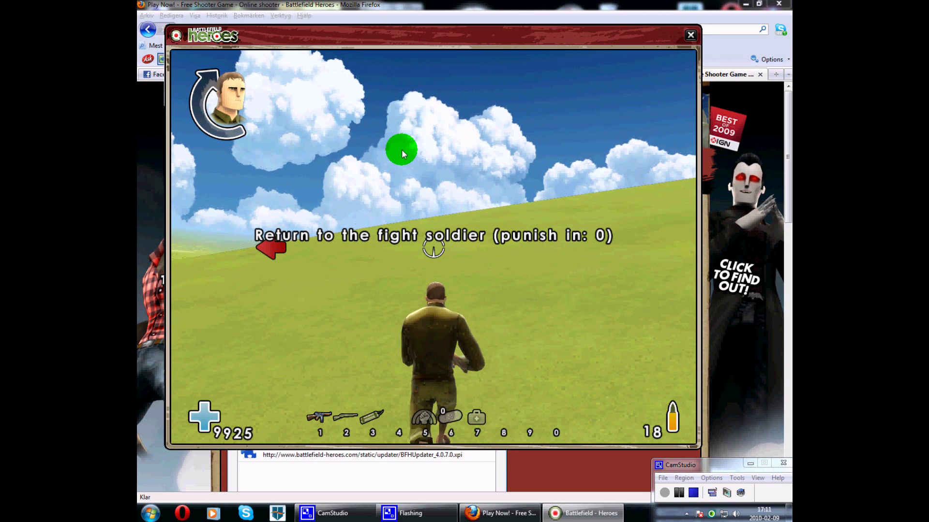
pyautogui.press('w')
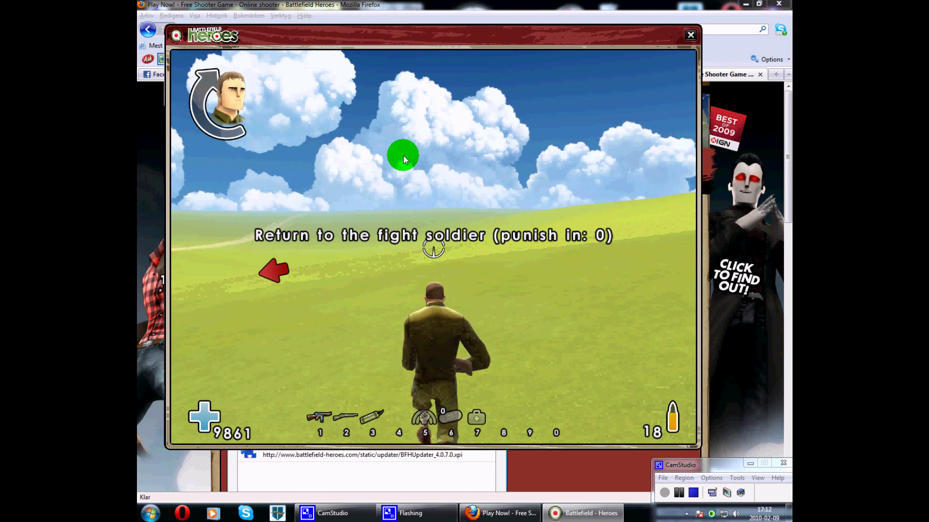
pyautogui.press('7')
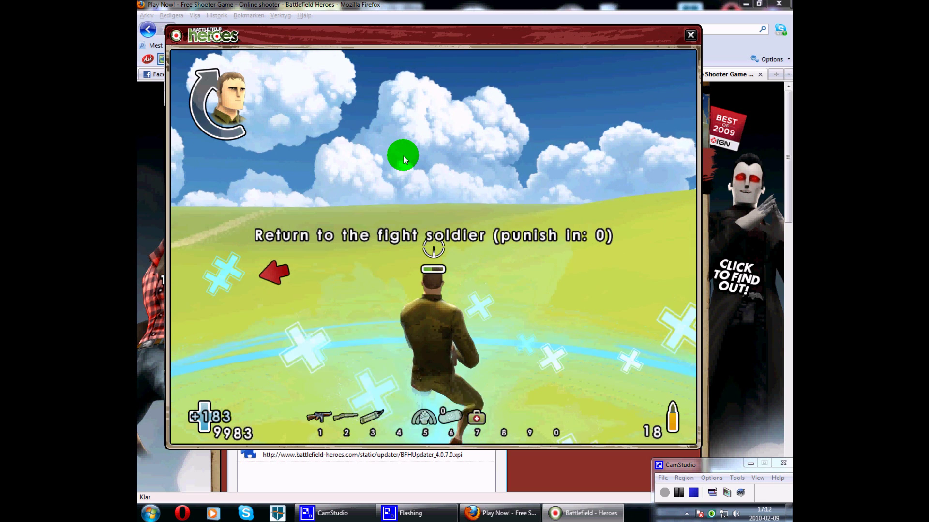
pyautogui.press('w')
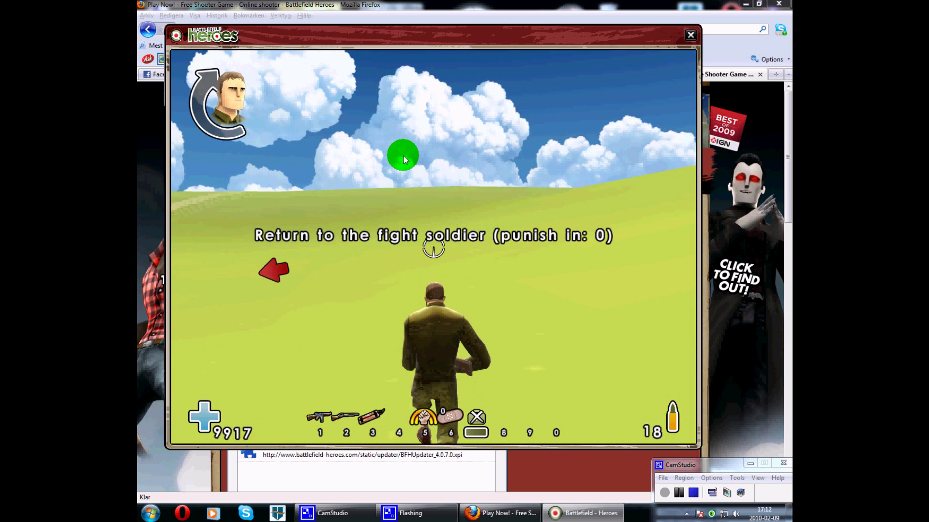
# - Run across the open field outside the combat area and check the soldier's position on the overview map twice
pyautogui.press('w')
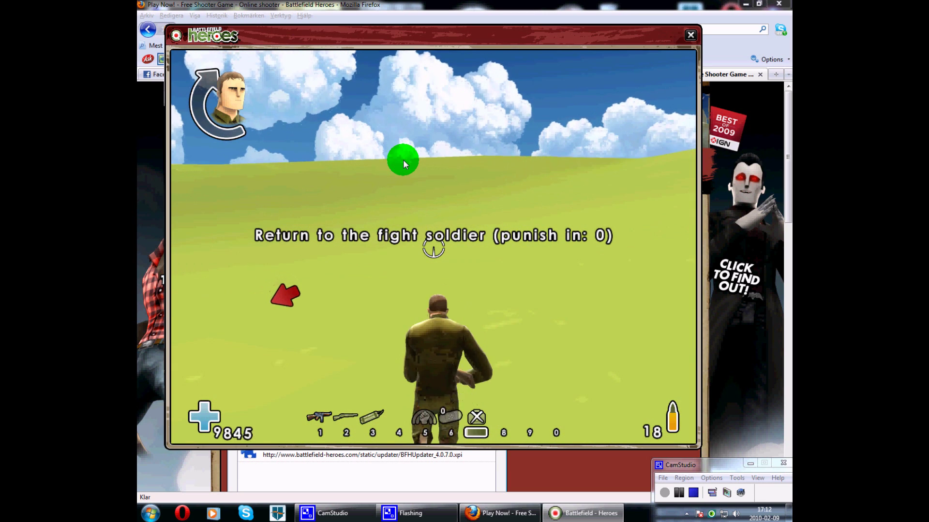
pyautogui.press('w')
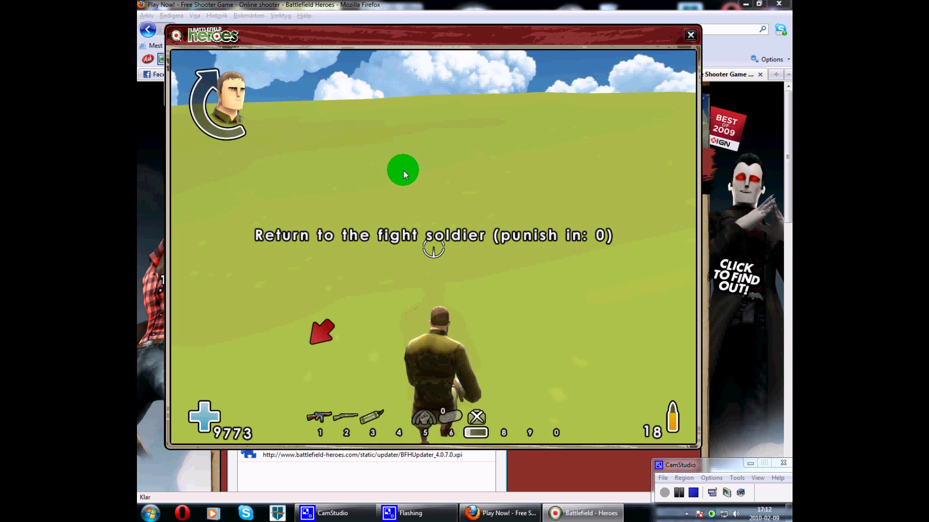
pyautogui.press('w')
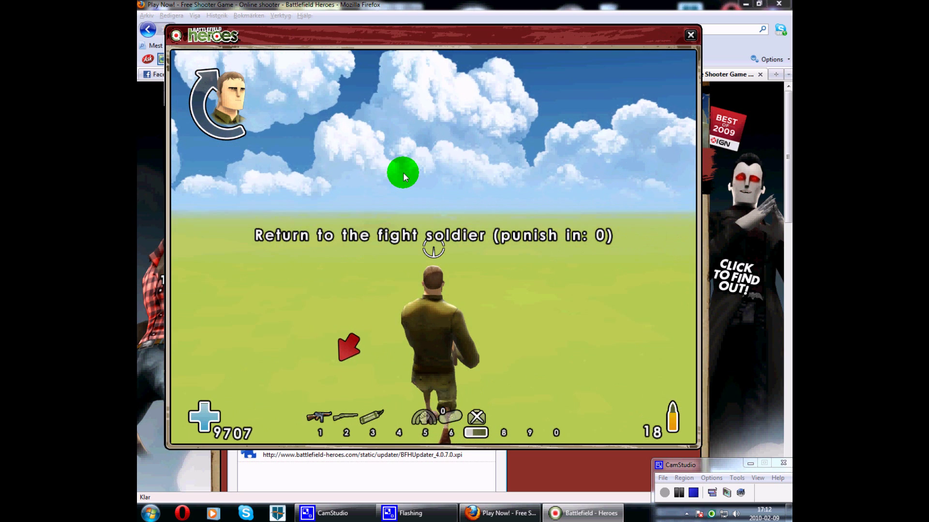
pyautogui.press('m')
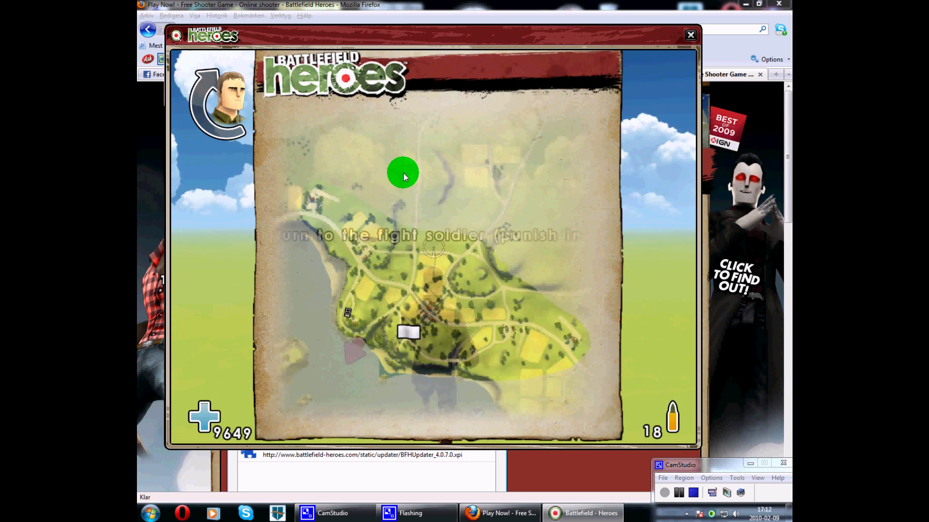
pyautogui.press('m')
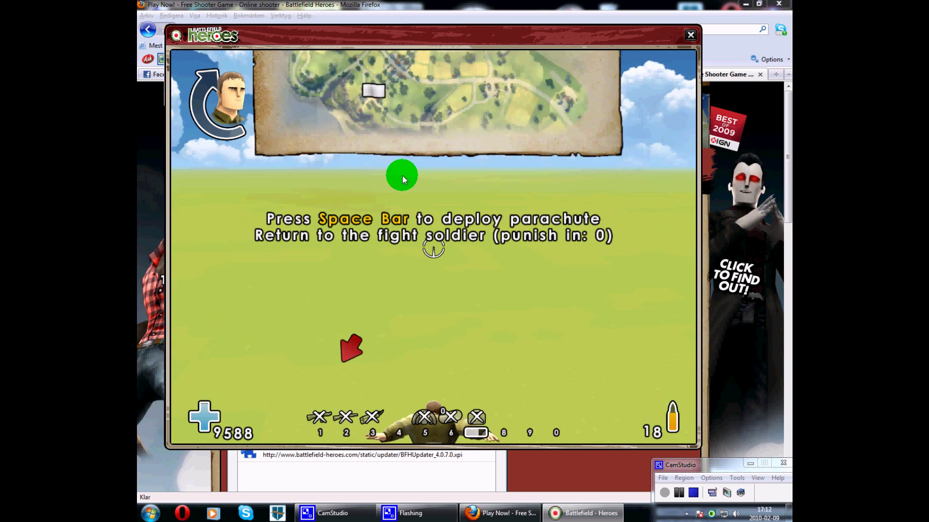
pyautogui.press('m')
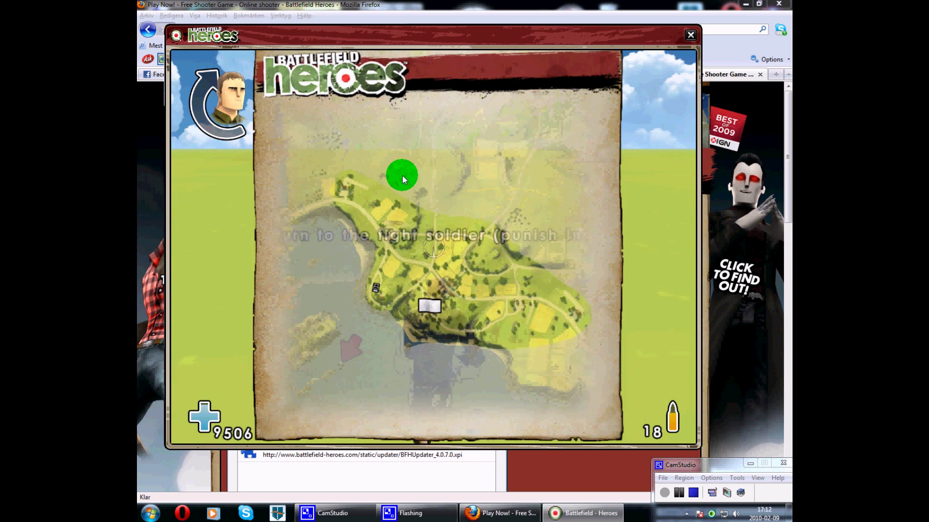
pyautogui.press('m')
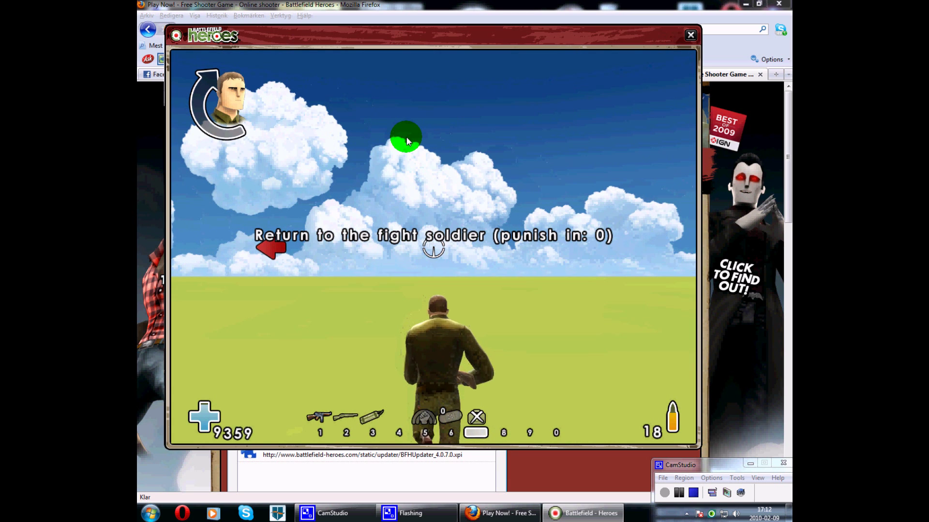
# - Fire several shots across the empty field and heal the soldier with the slot 7 medkit ability
pyautogui.click(376, 99)
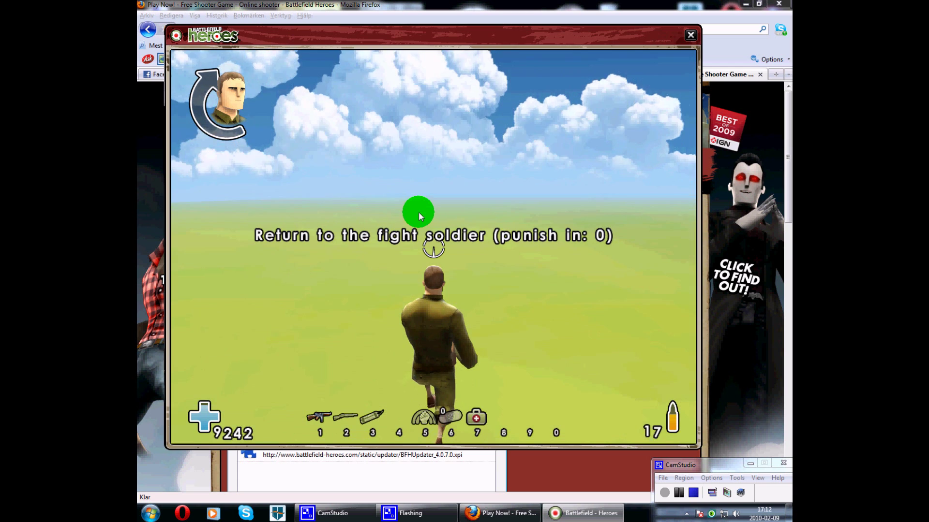
pyautogui.moveTo(419, 212)
pyautogui.mouseDown()
pyautogui.moveTo(396, 236)
pyautogui.moveTo(401, 247)
pyautogui.mouseUp()
pyautogui.click(402, 246)
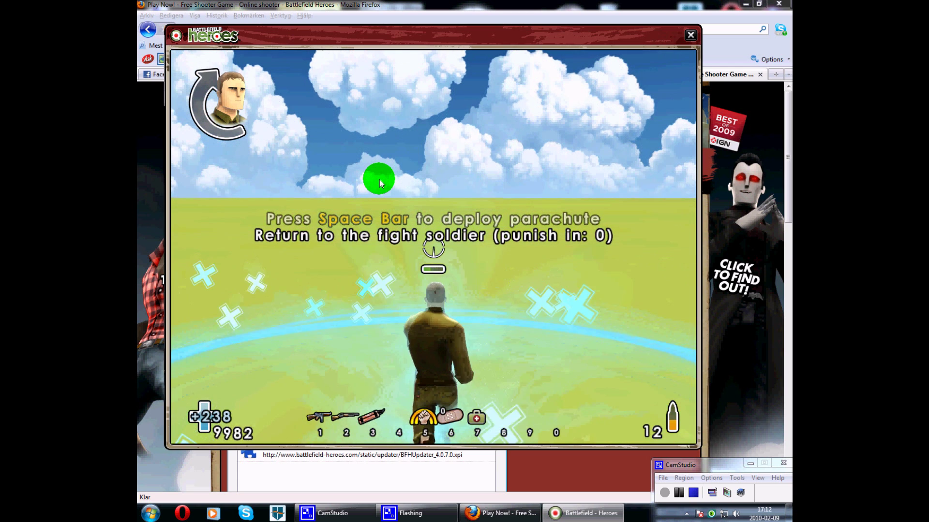
# - Run to the edge of the grassland while firing several shots and continue into the sea beyond it
pyautogui.press('w')
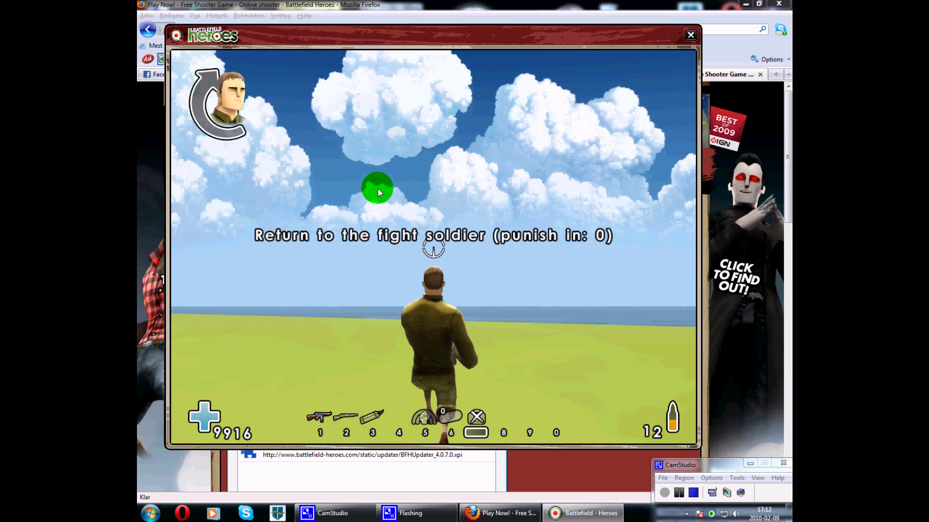
pyautogui.click(376, 224)
pyautogui.click(375, 225)
pyautogui.click(375, 224)
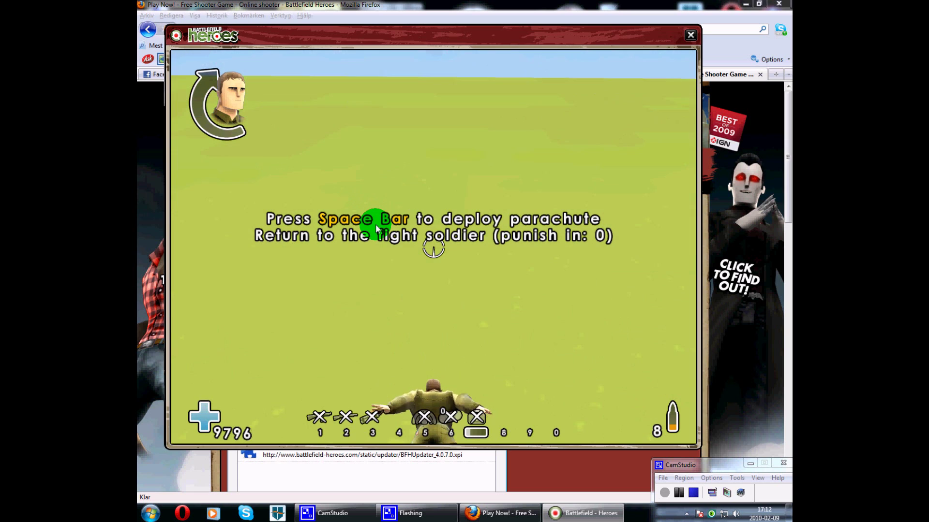
pyautogui.press('w')
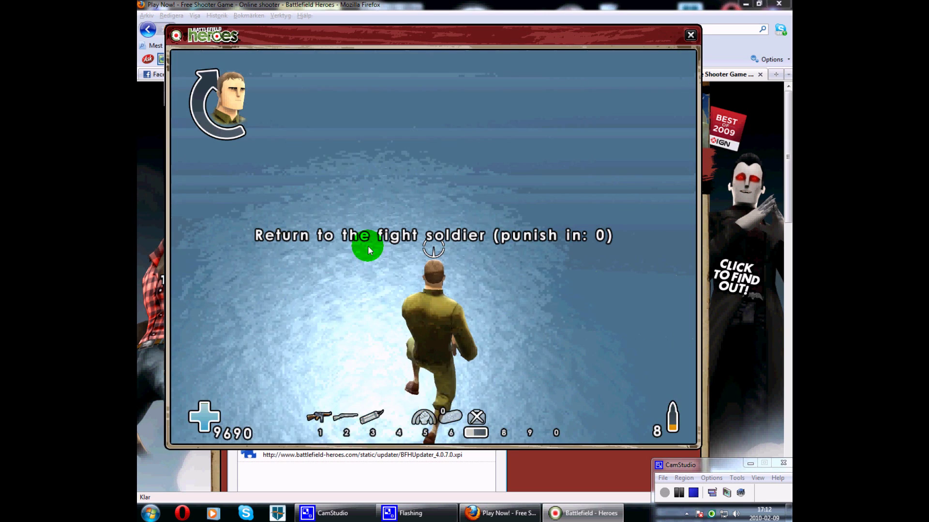
pyautogui.click(364, 267)
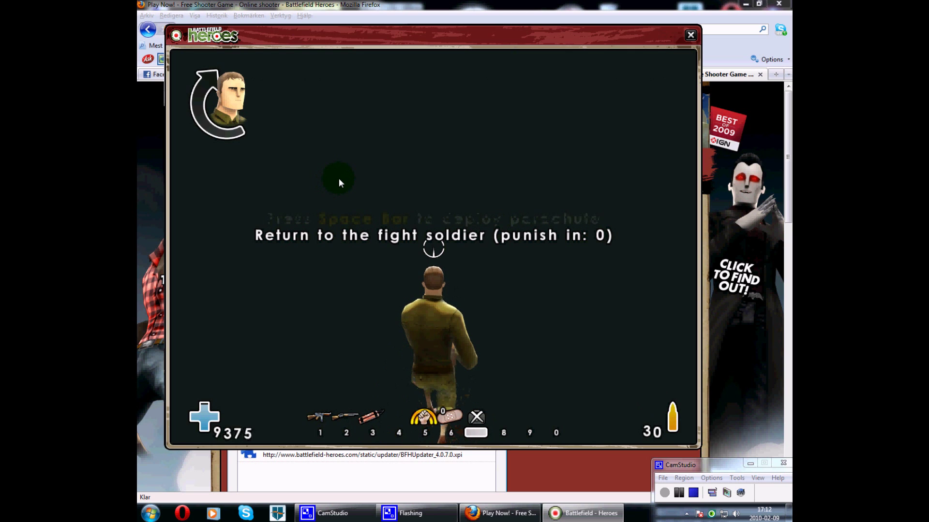
# - Move through the dark area at the sea, fire several bursts, and restore health with the slot 7 medkit
pyautogui.click(349, 90)
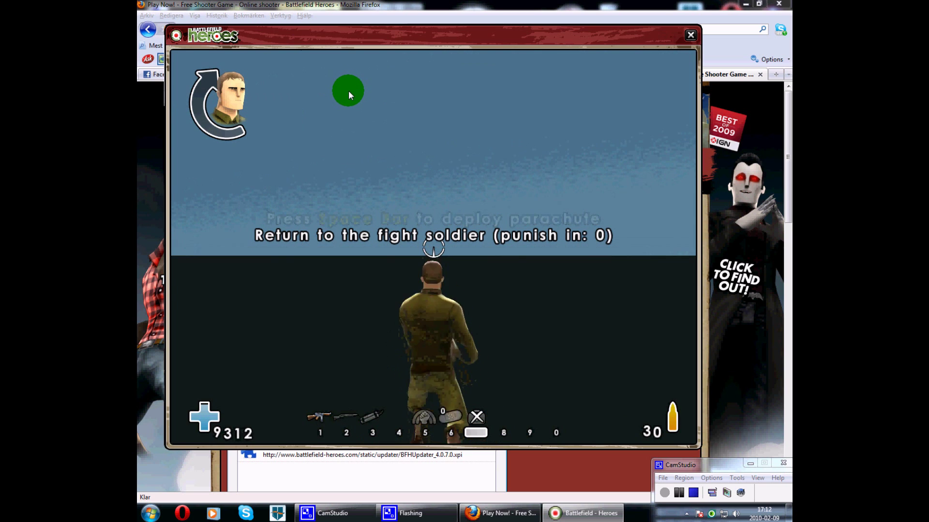
pyautogui.click(277, 31)
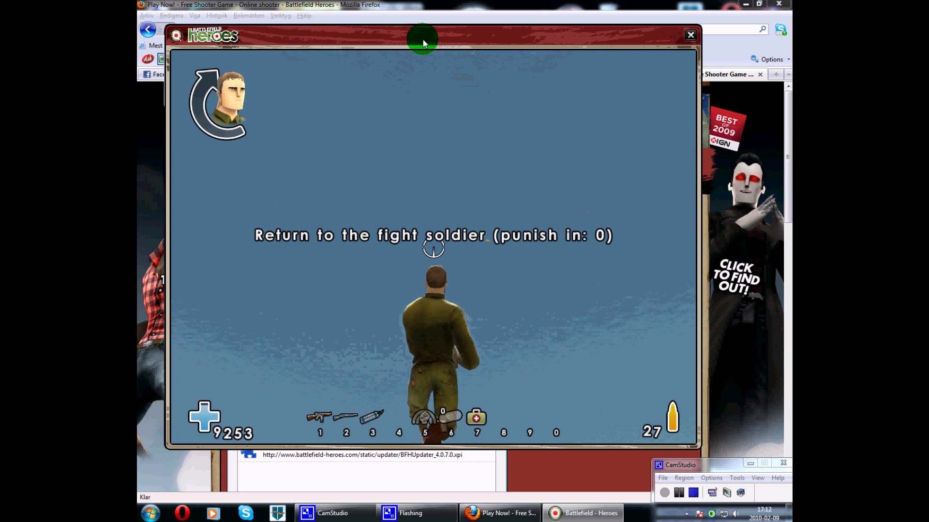
pyautogui.click(330, 38)
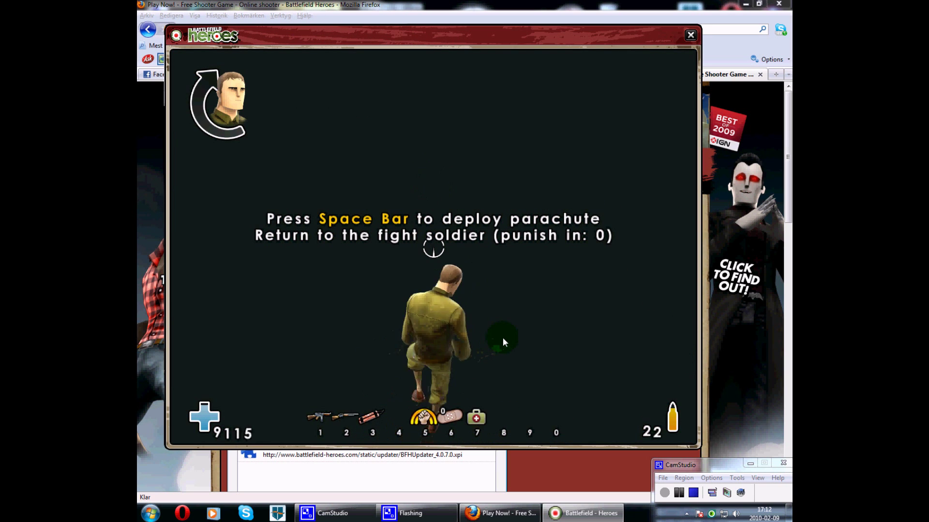
pyautogui.click(402, 76)
pyautogui.press('space')
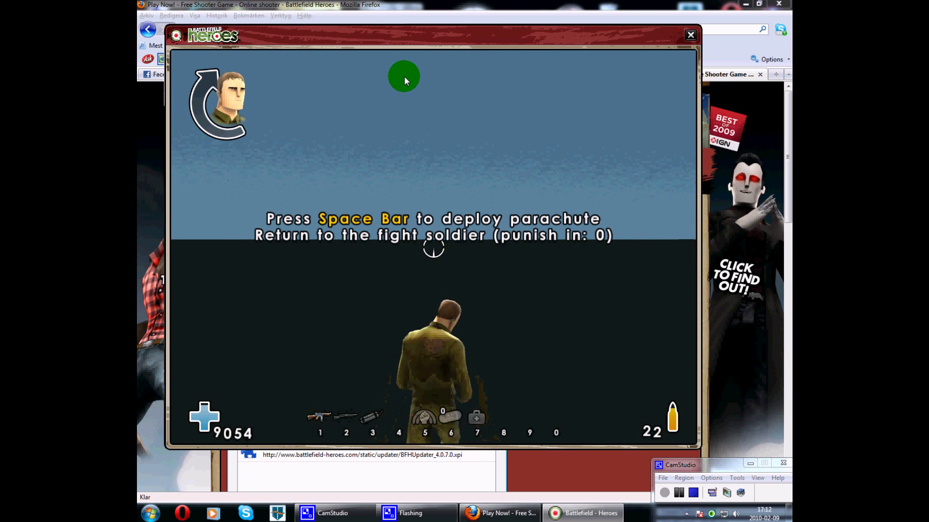
pyautogui.moveTo(405, 76); pyautogui.dragTo(404, 77)
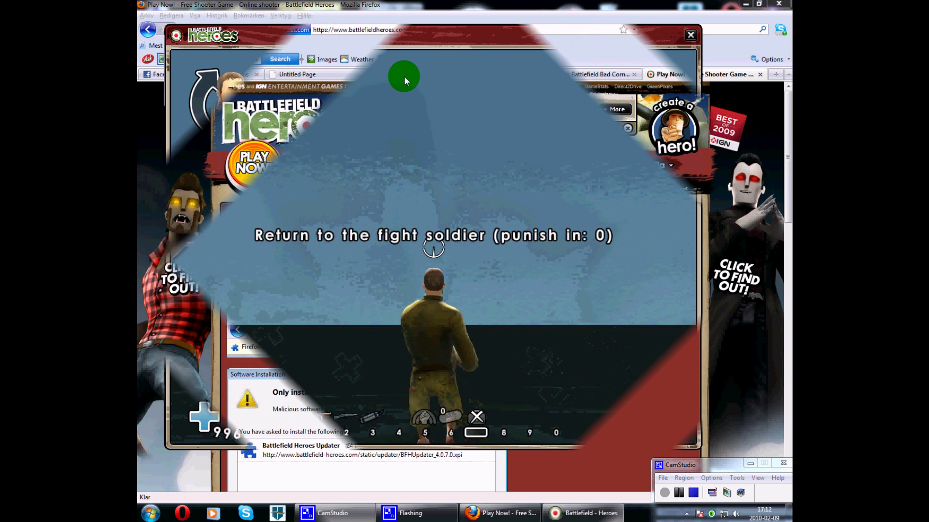
# - Leave the game window and stop the CamStudio recording
pyautogui.click(693, 493)
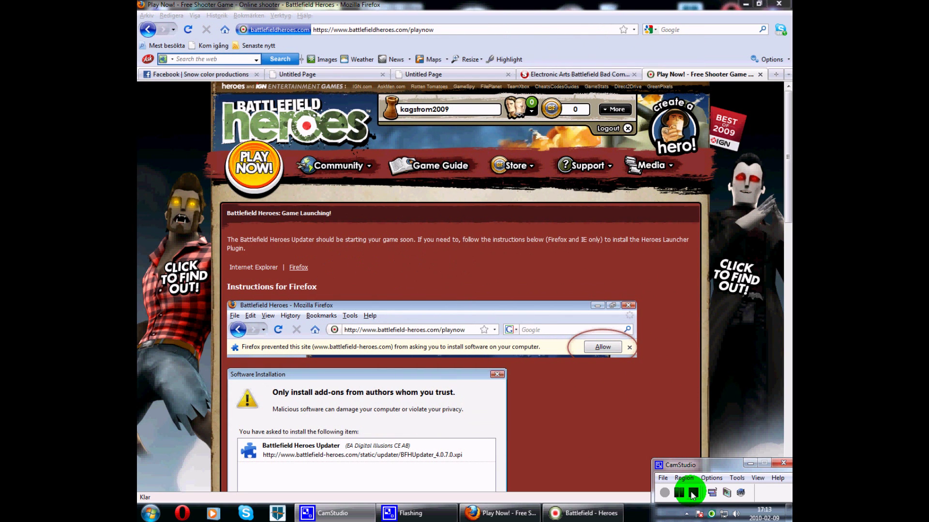